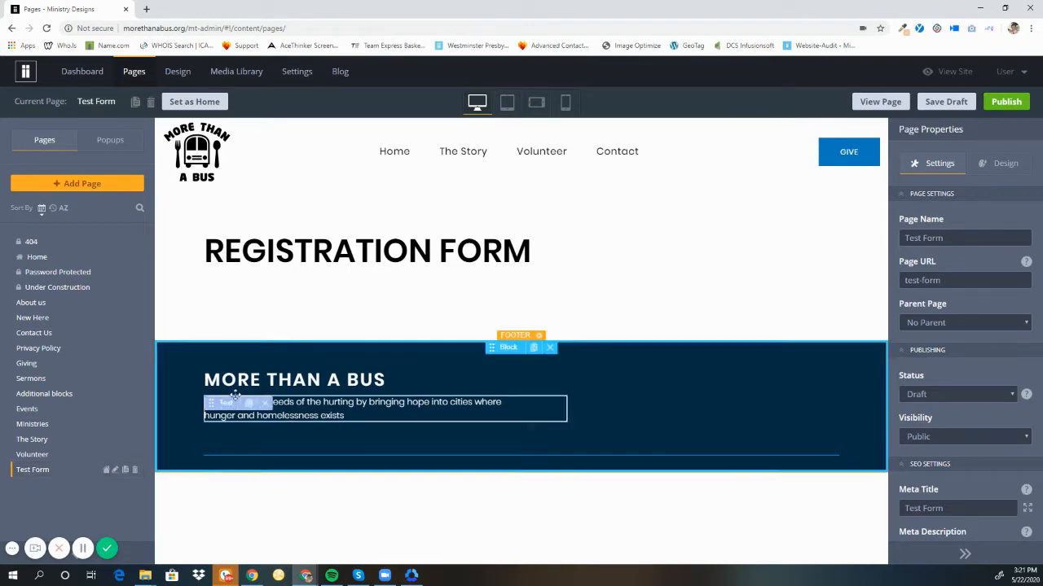
# - Add an Advanced Contact Form widget directly below the REGISTRATION FORM heading in the page's main block
pyautogui.click(317, 311)
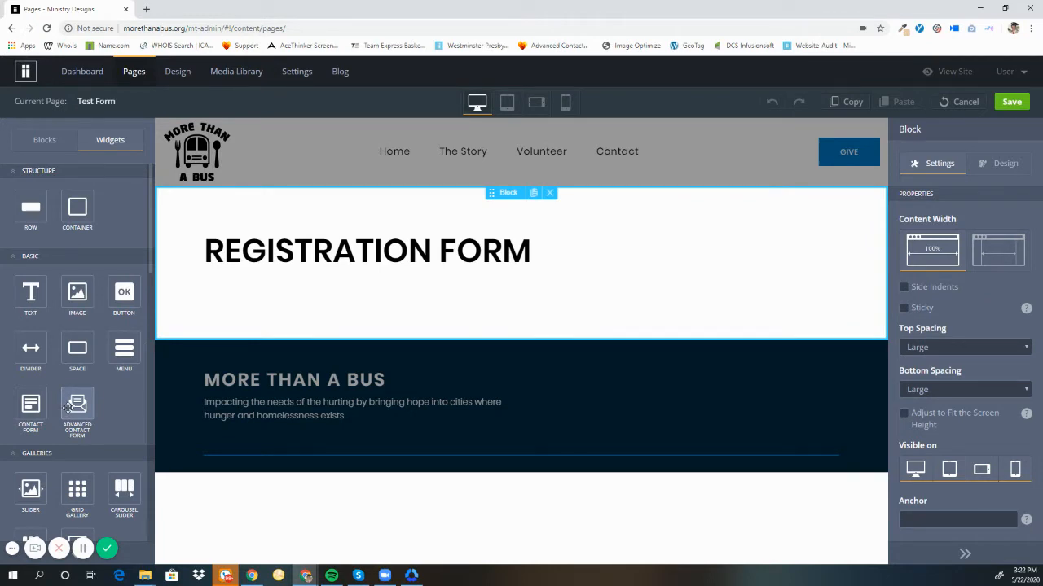
pyautogui.moveTo(68, 407); pyautogui.dragTo(385, 279)
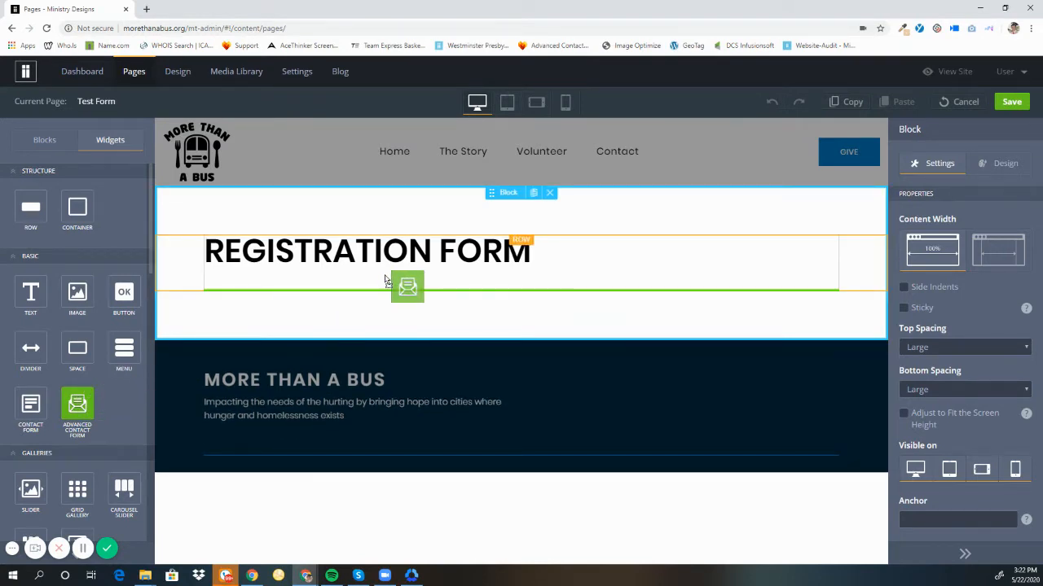
pyautogui.moveTo(385, 280); pyautogui.dragTo(386, 279)
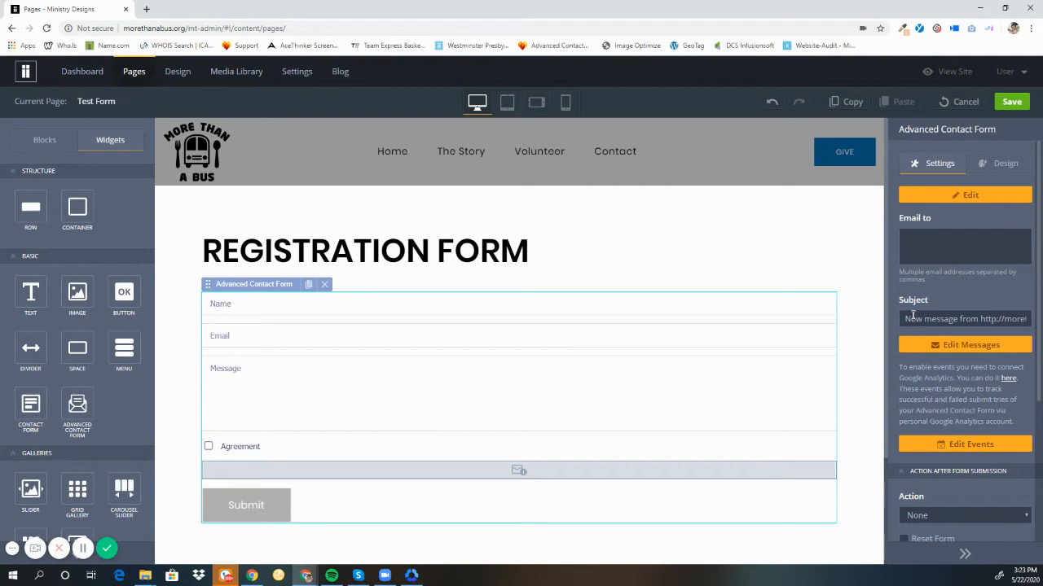
# - Keep the form's after-submission action at None and enable Reset Form in its settings
pyautogui.scroll(-2, 962, 330)
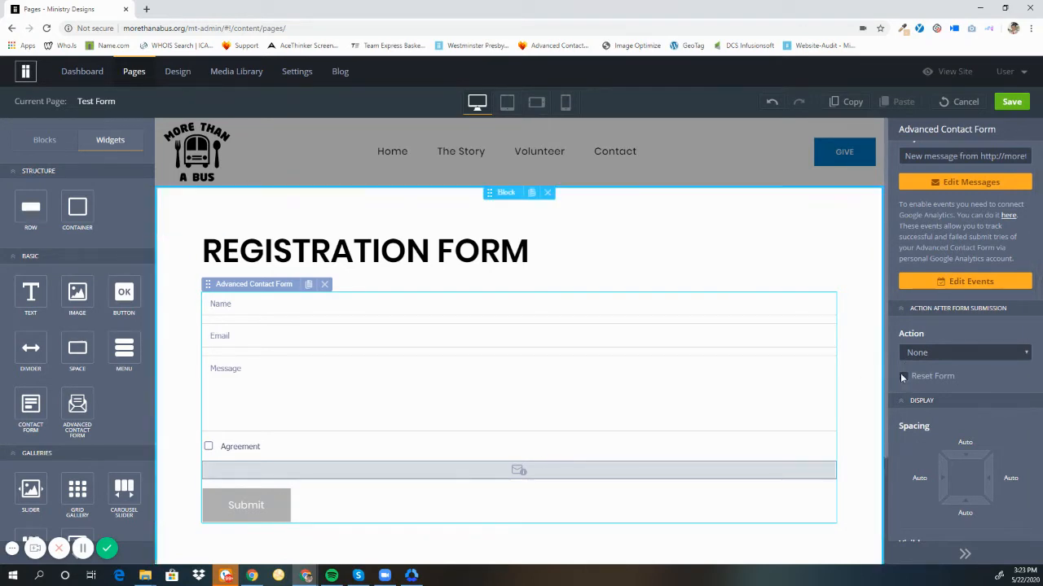
pyautogui.click(917, 353)
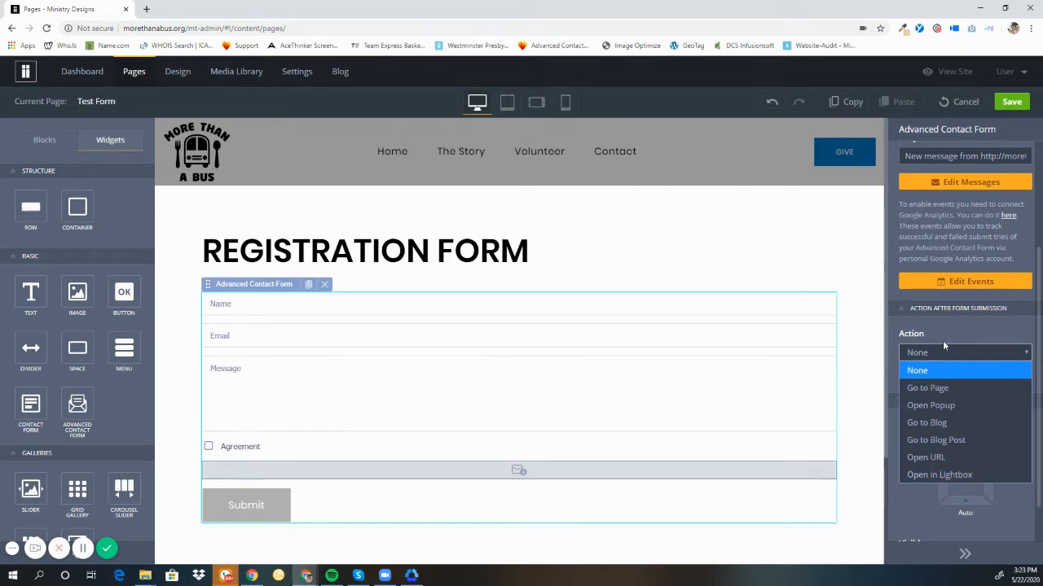
pyautogui.click(916, 371)
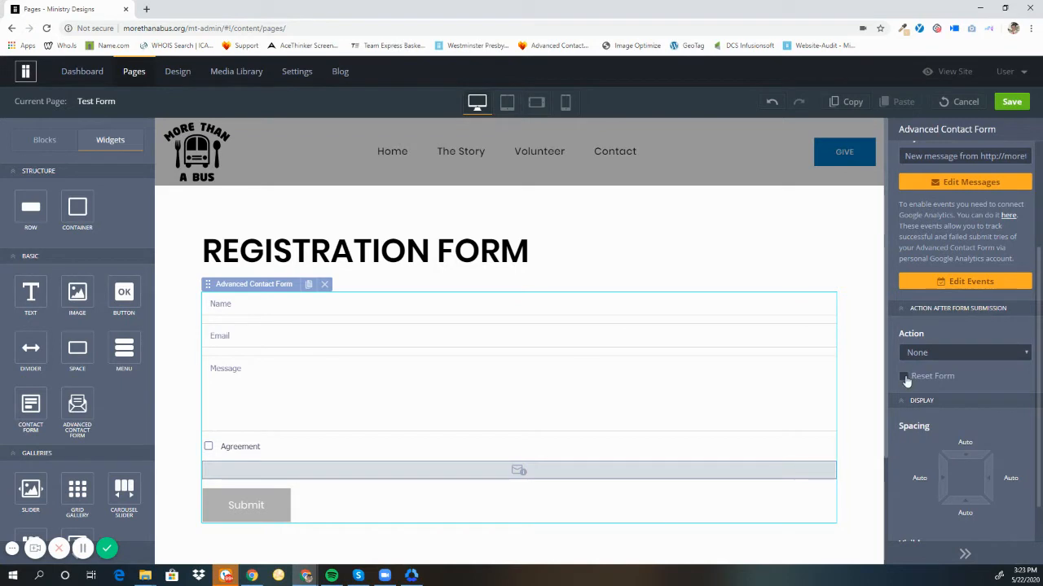
pyautogui.click(904, 377)
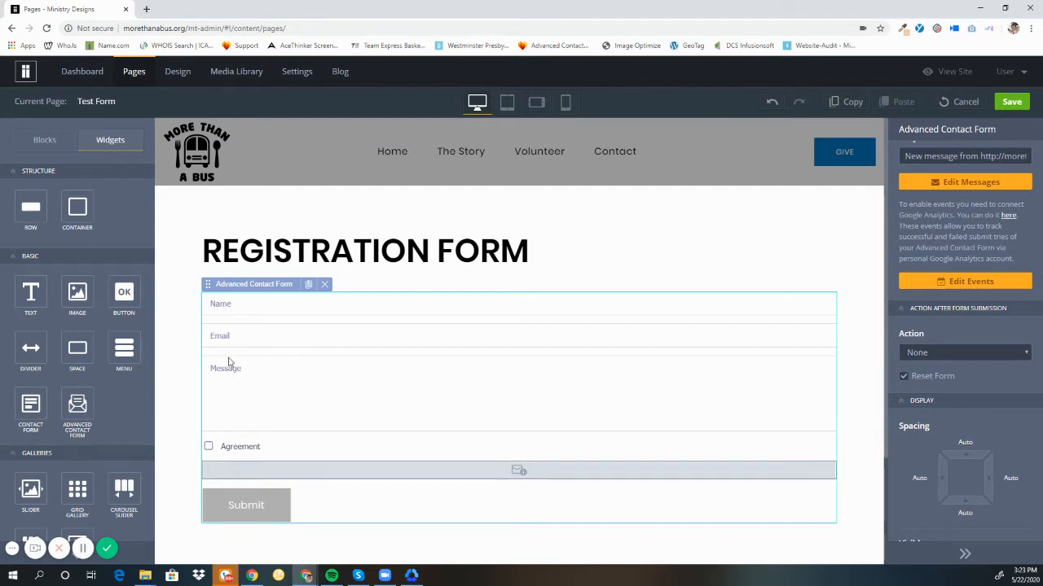
pyautogui.scroll(-1, 934, 377)
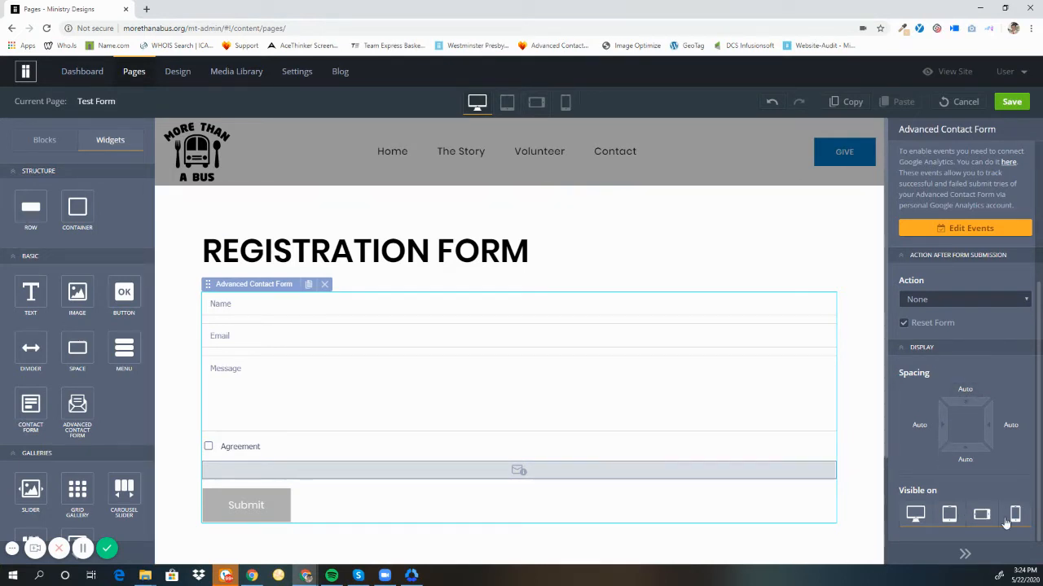
pyautogui.scroll(4, 941, 539)
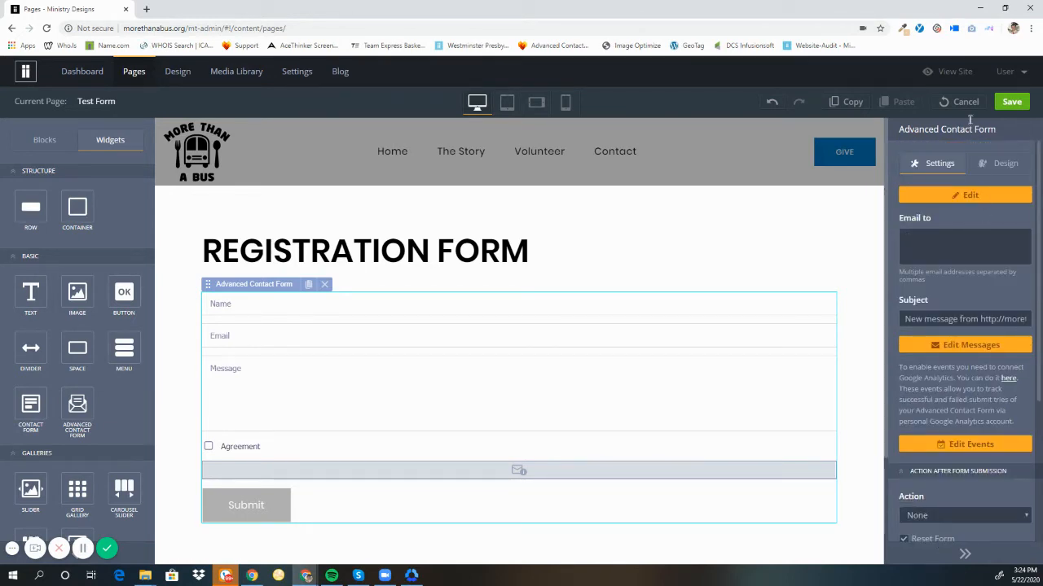
# - Try Preset 2 and Preset 3 as the design of the contact form
pyautogui.click(983, 165)
pyautogui.click(936, 164)
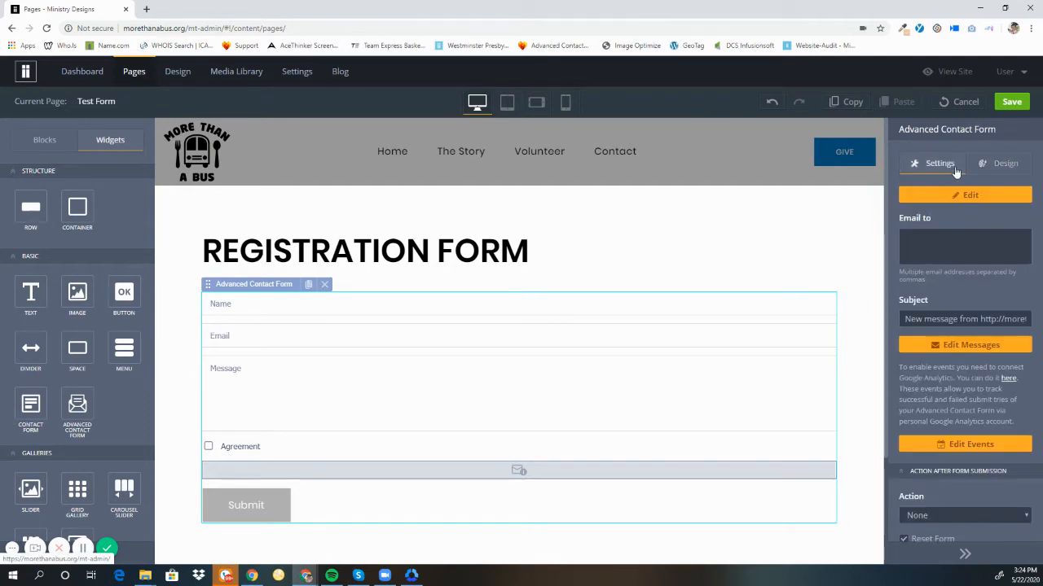
pyautogui.click(991, 166)
pyautogui.click(987, 213)
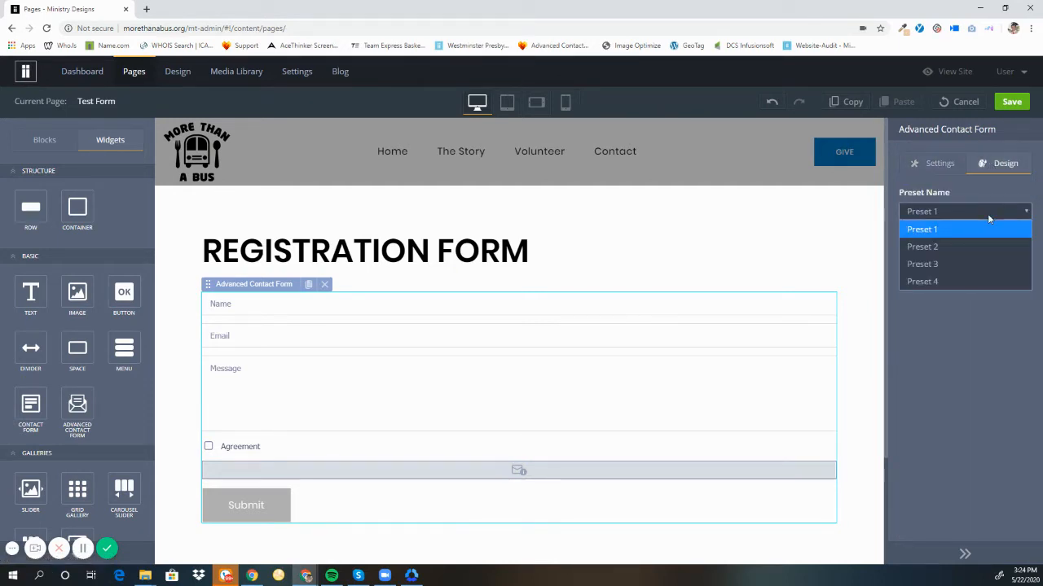
pyautogui.click(981, 245)
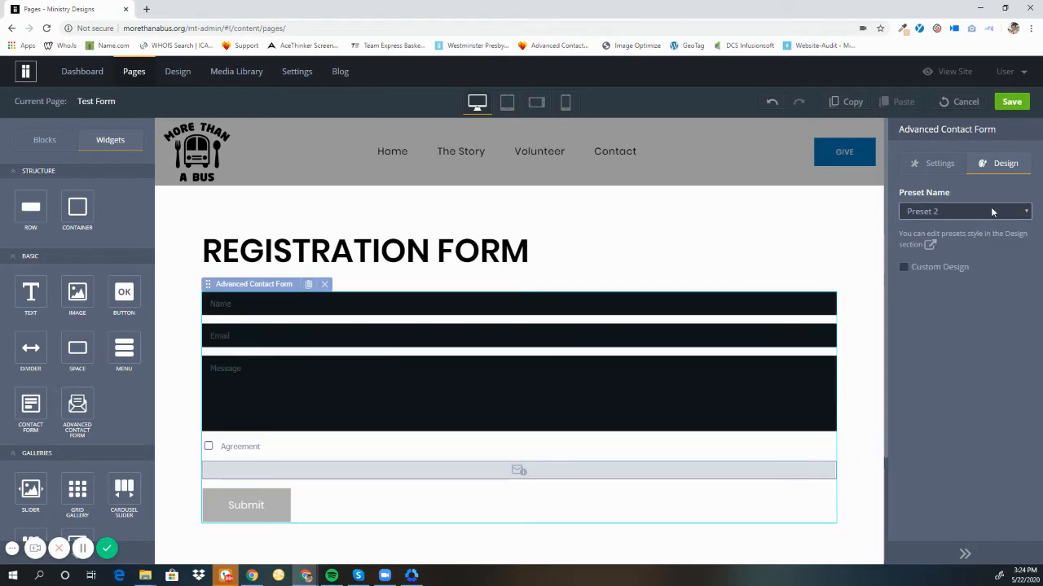
pyautogui.click(991, 211)
pyautogui.click(969, 267)
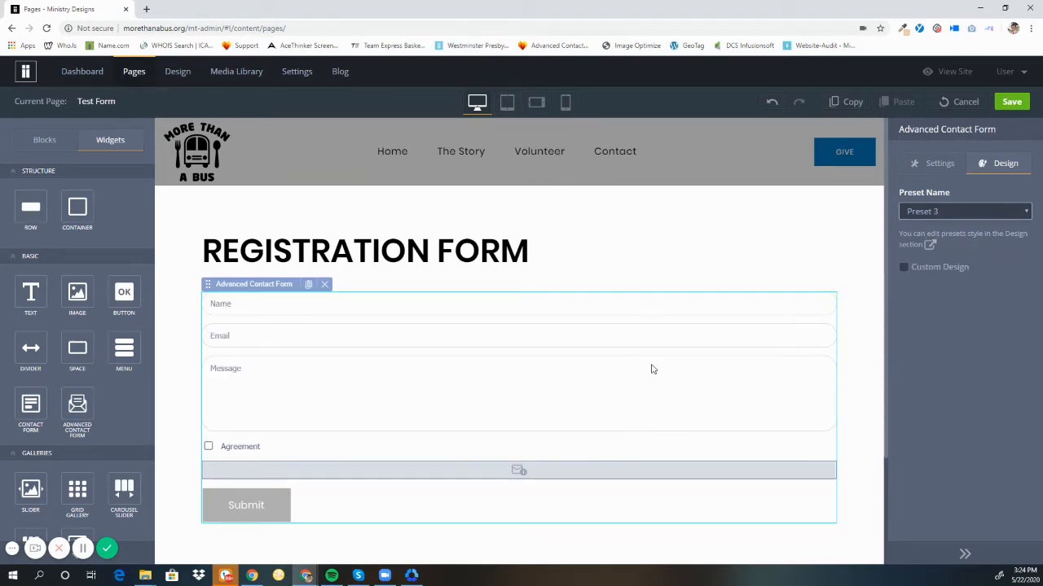
# - Try the Custom Design option to view its colour settings, switch it off and set the form's design to Preset 1
pyautogui.click(904, 269)
pyautogui.scroll(-1, 933, 337)
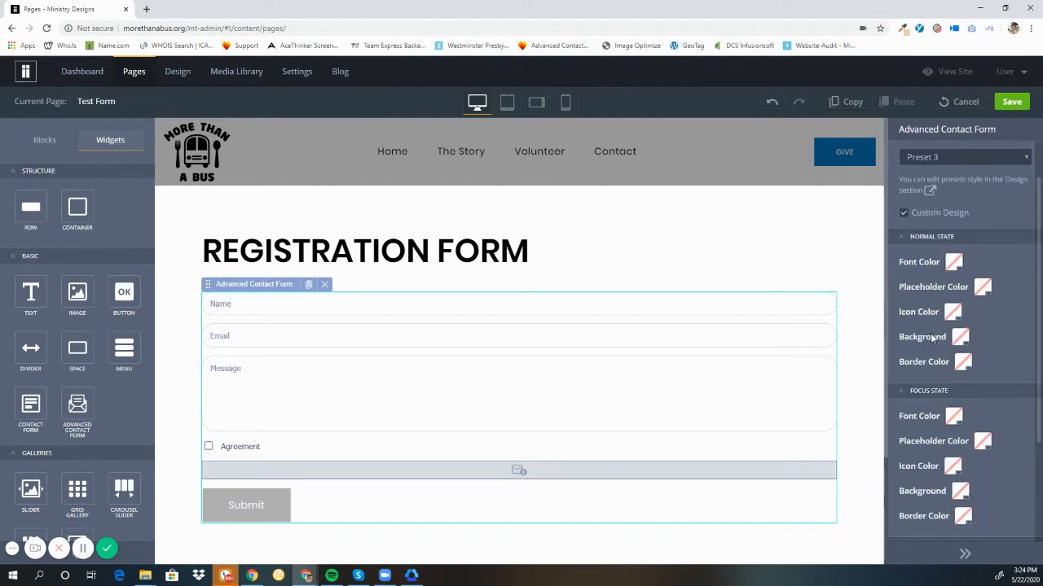
pyautogui.scroll(-3, 932, 338)
pyautogui.scroll(4, 941, 354)
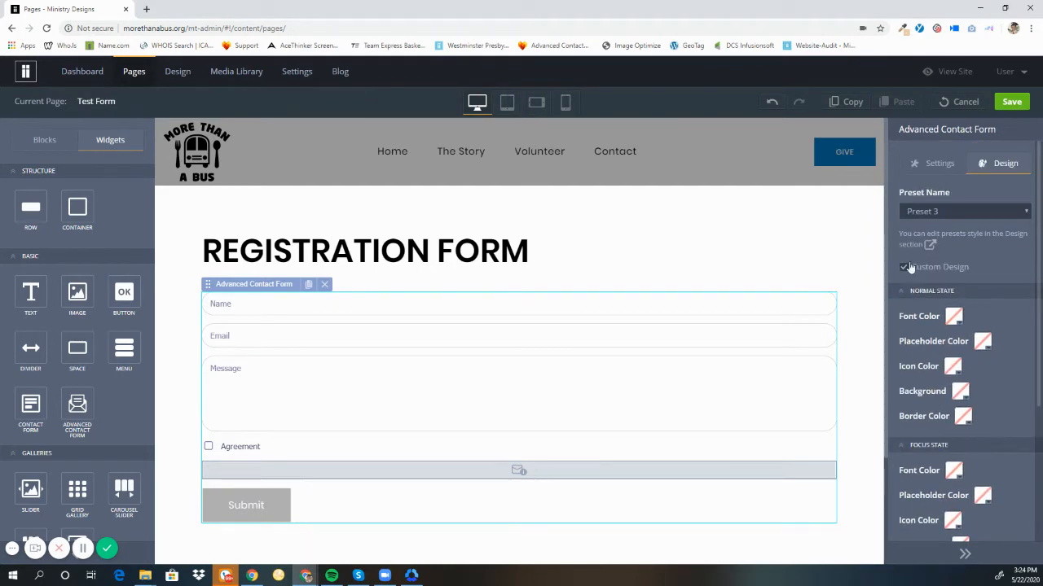
pyautogui.click(905, 267)
pyautogui.click(922, 212)
pyautogui.click(925, 226)
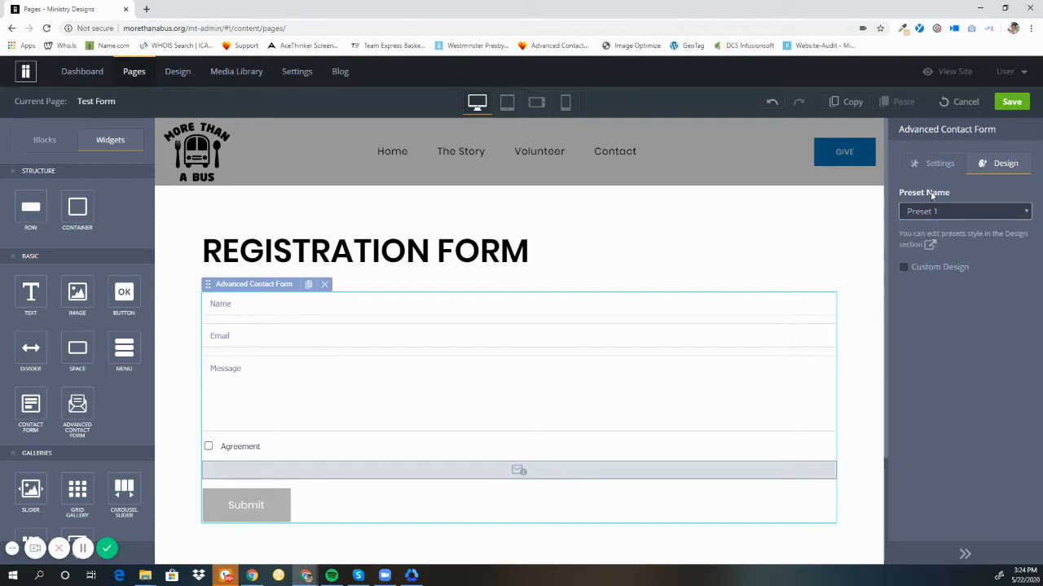
# - Open the contact form's contents for editing and inspect the Name, Email and Message fields and the available form widgets
pyautogui.click(936, 163)
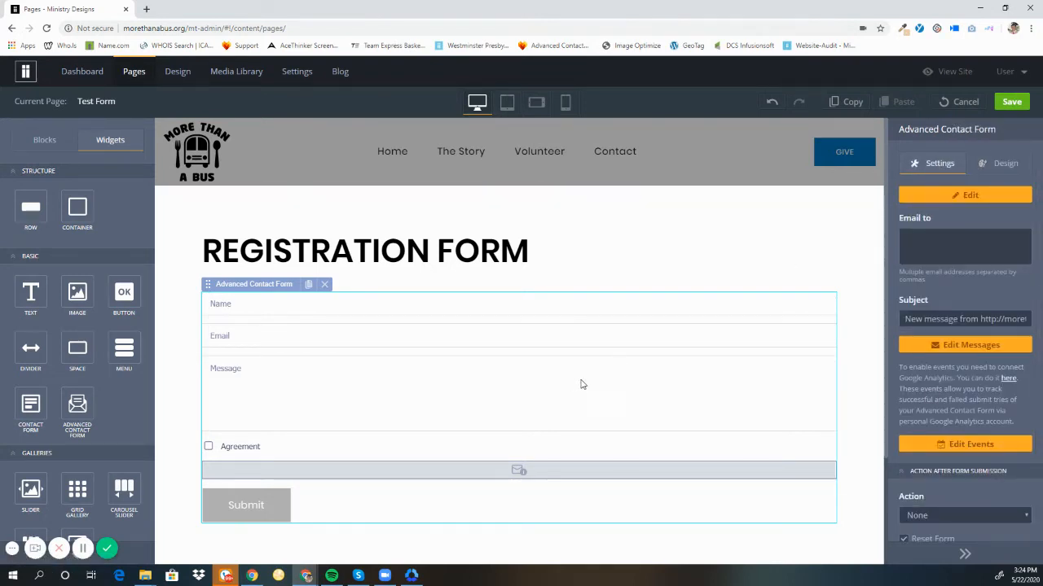
pyautogui.click(939, 196)
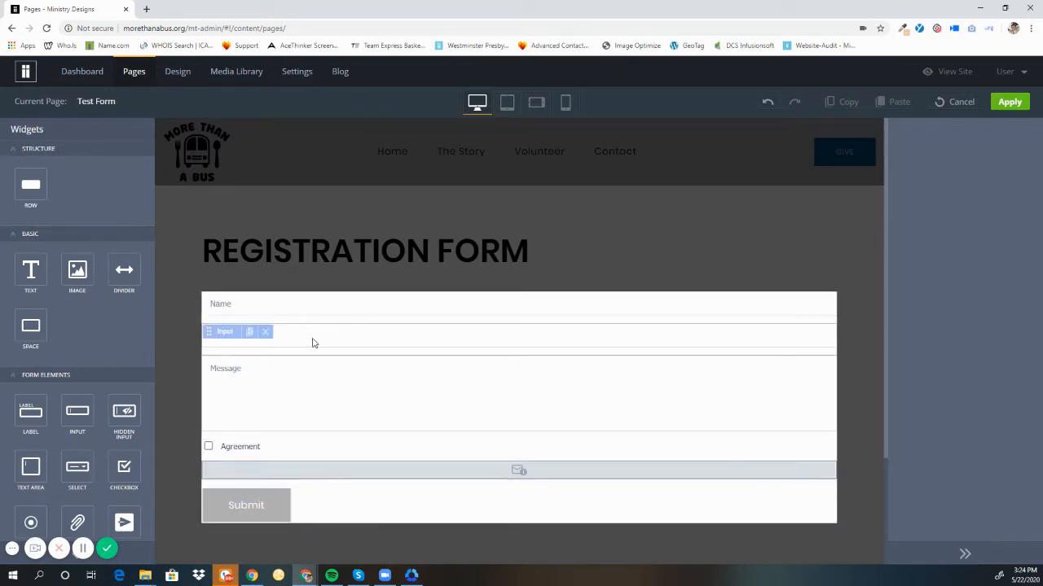
pyautogui.click(342, 314)
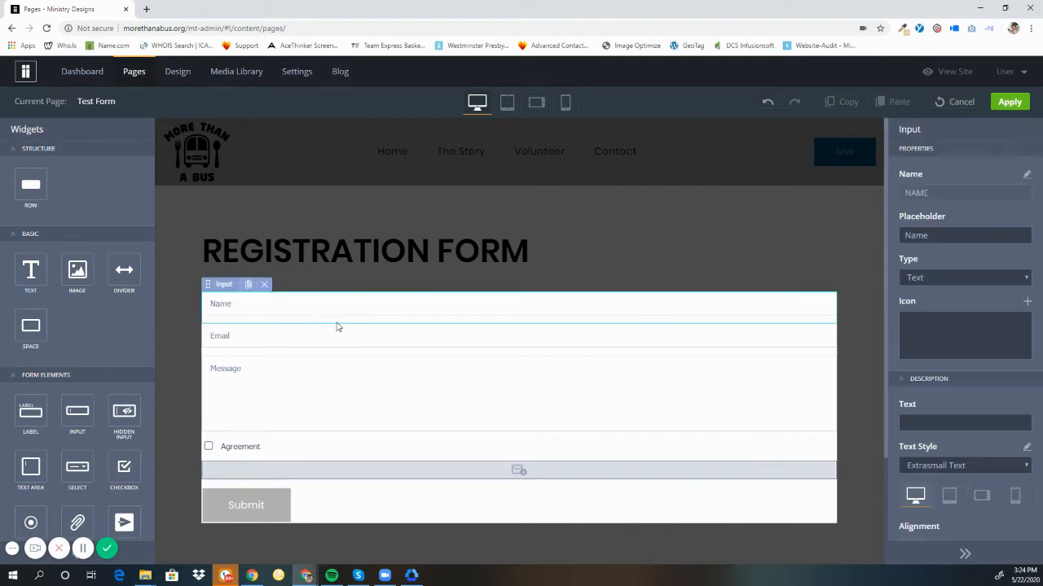
pyautogui.click(333, 341)
pyautogui.click(333, 394)
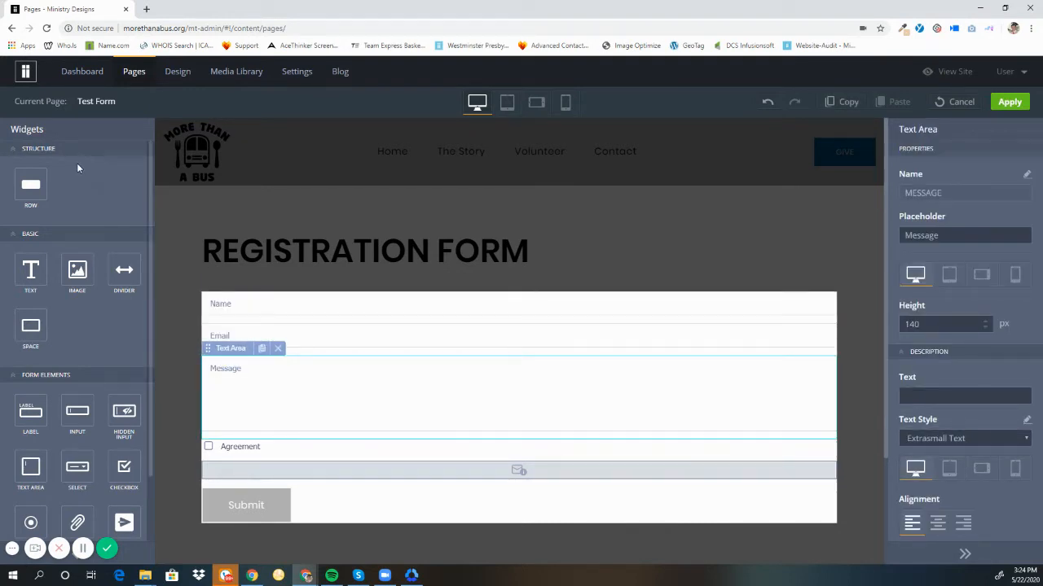
pyautogui.scroll(-2, 70, 294)
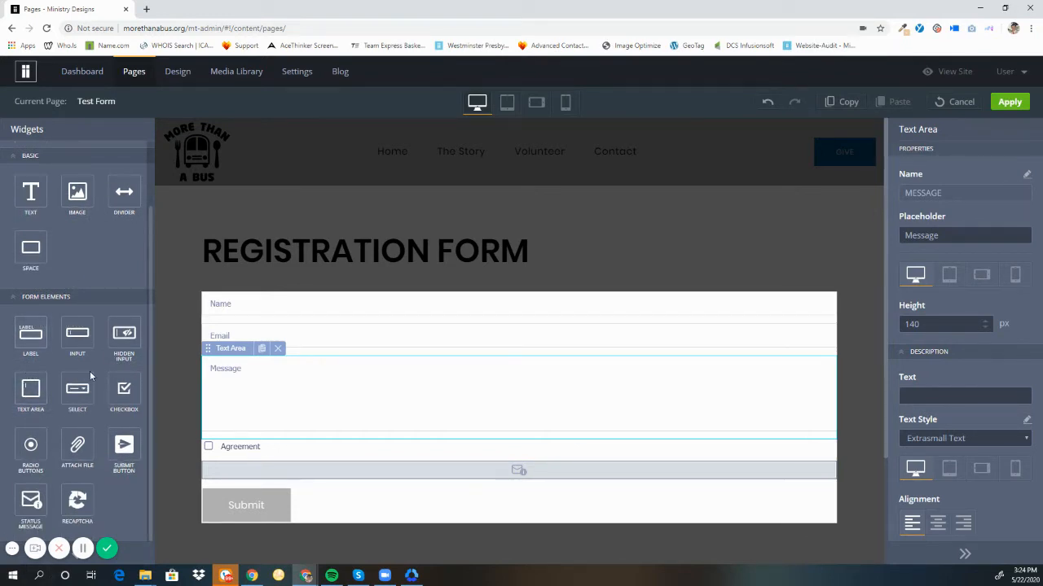
pyautogui.scroll(2, 91, 376)
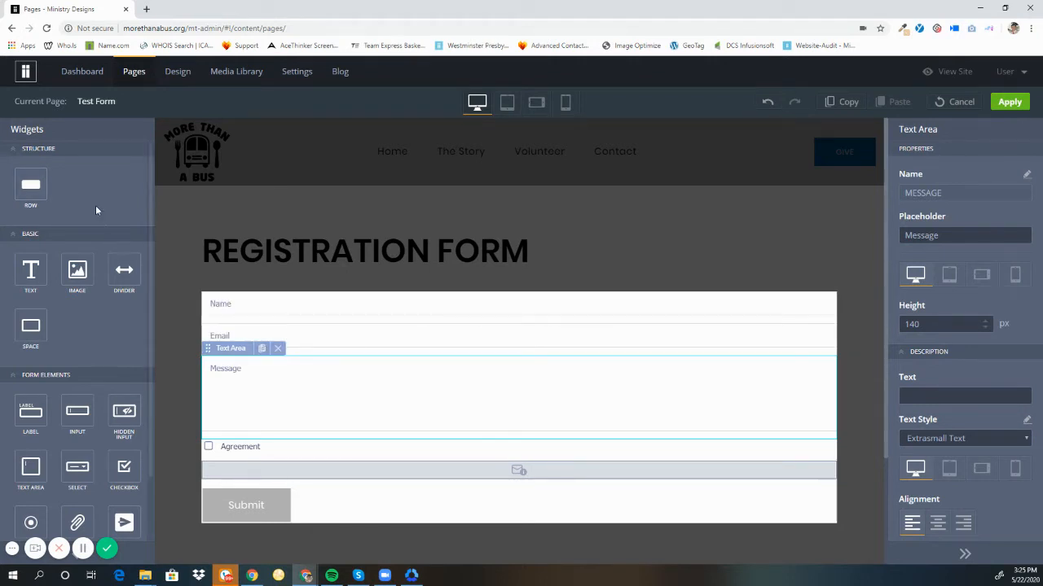
# - Insert a two-column row above the form fields and place the Name and Email inputs side by side in it
pyautogui.moveTo(32, 179); pyautogui.dragTo(302, 300)
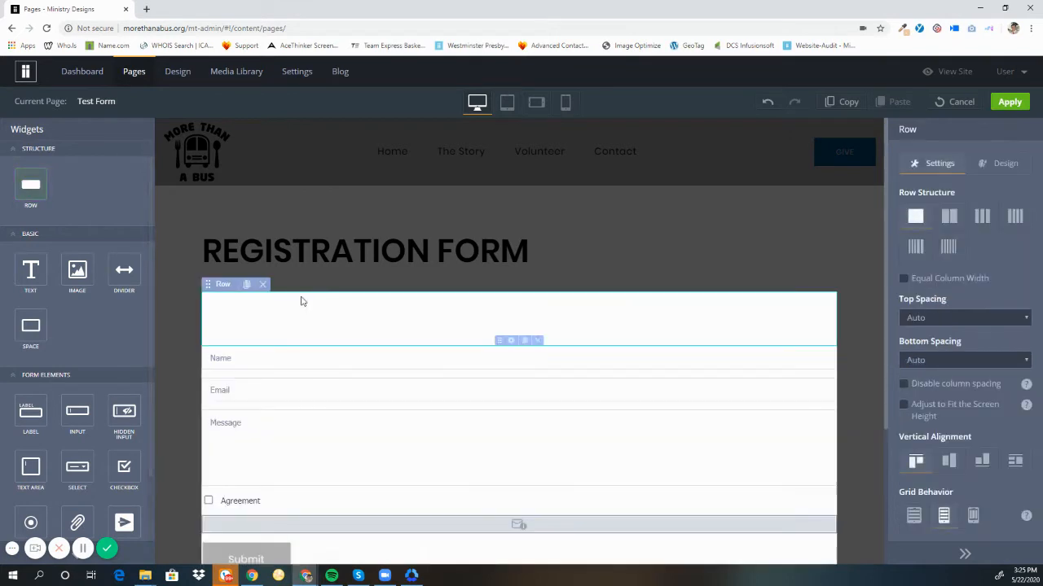
pyautogui.click(953, 226)
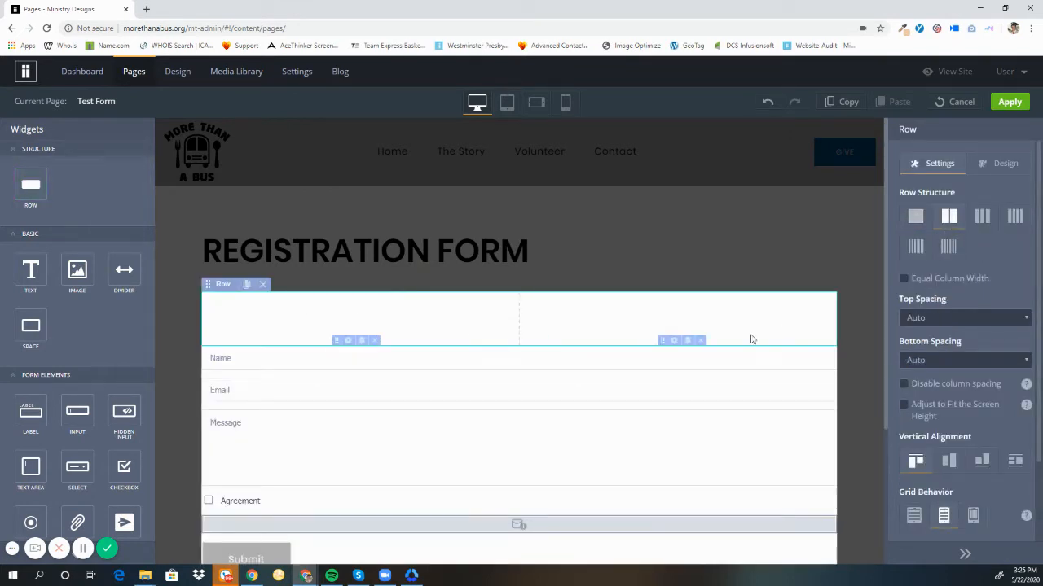
pyautogui.moveTo(450, 366); pyautogui.dragTo(552, 318)
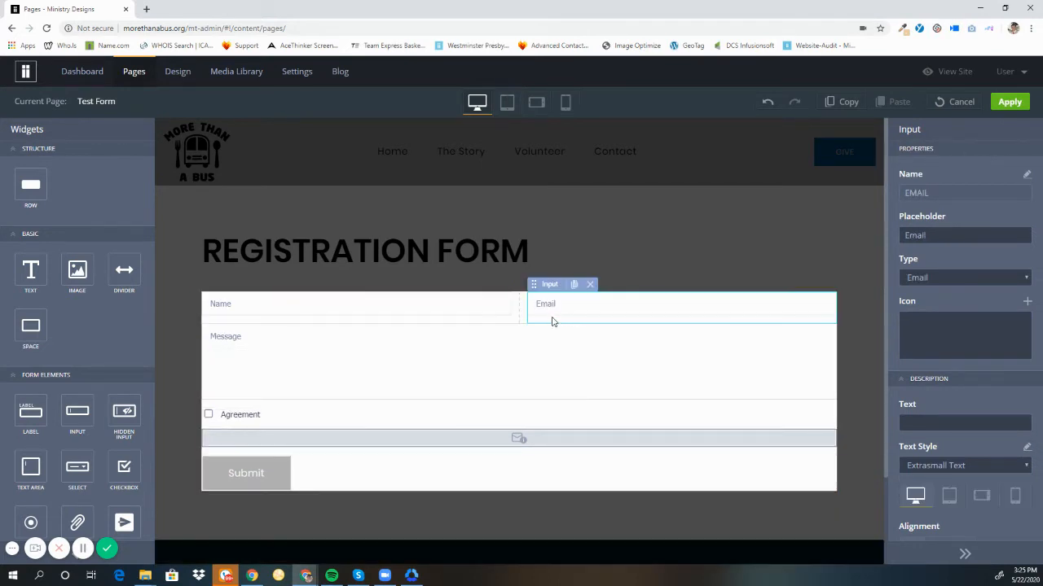
# - Try different column counts for the row holding the Name and Email fields, including three, four and two columns
pyautogui.click(521, 305)
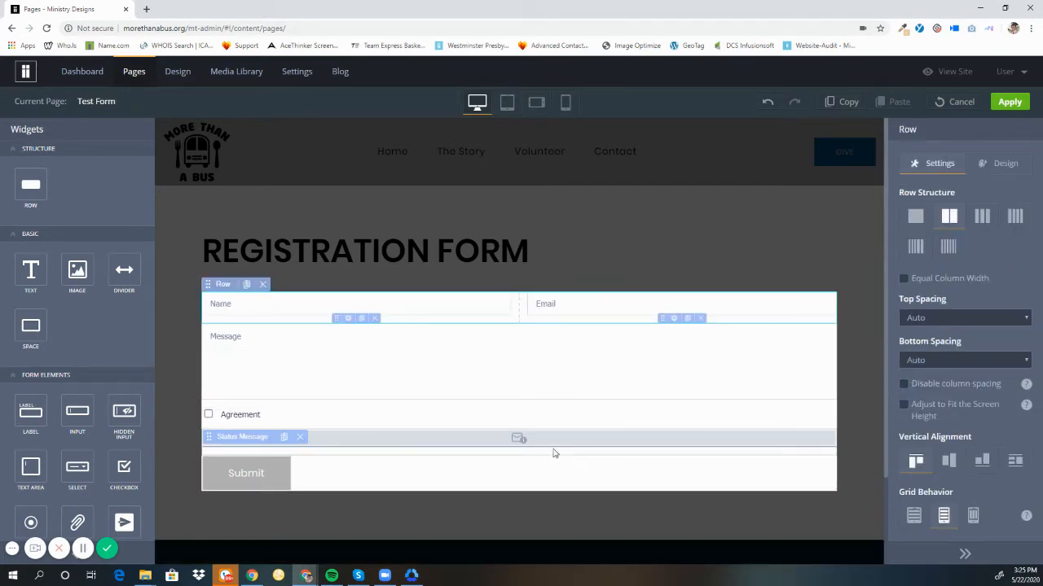
pyautogui.click(982, 217)
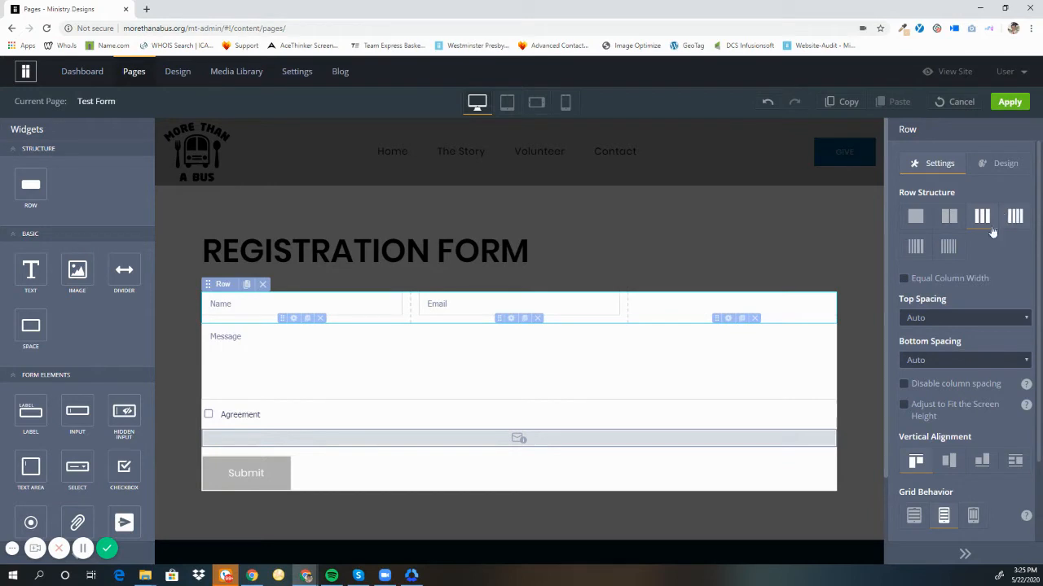
pyautogui.click(948, 246)
pyautogui.click(1015, 217)
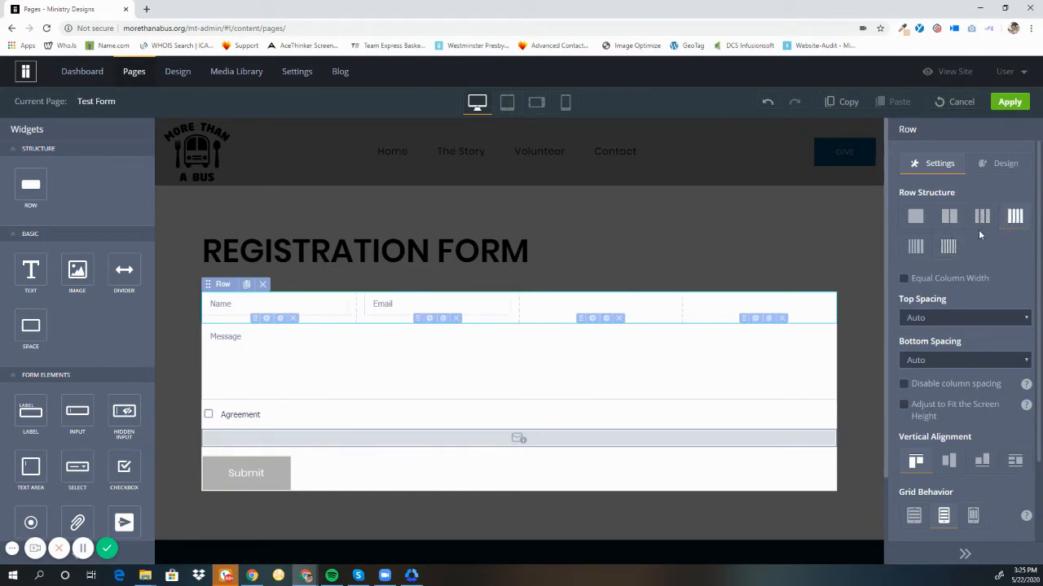
pyautogui.click(983, 217)
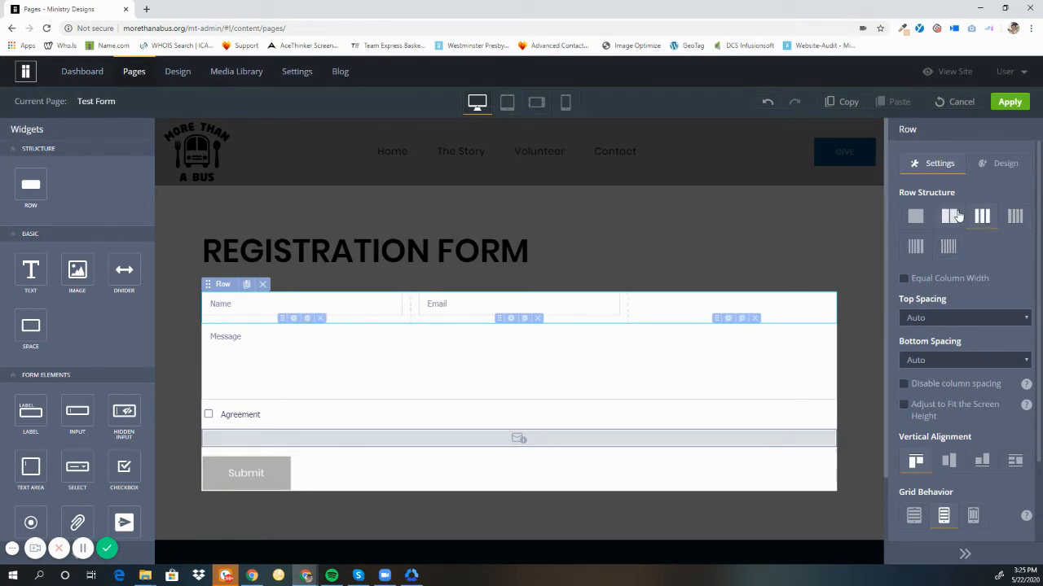
pyautogui.click(955, 216)
pyautogui.click(915, 217)
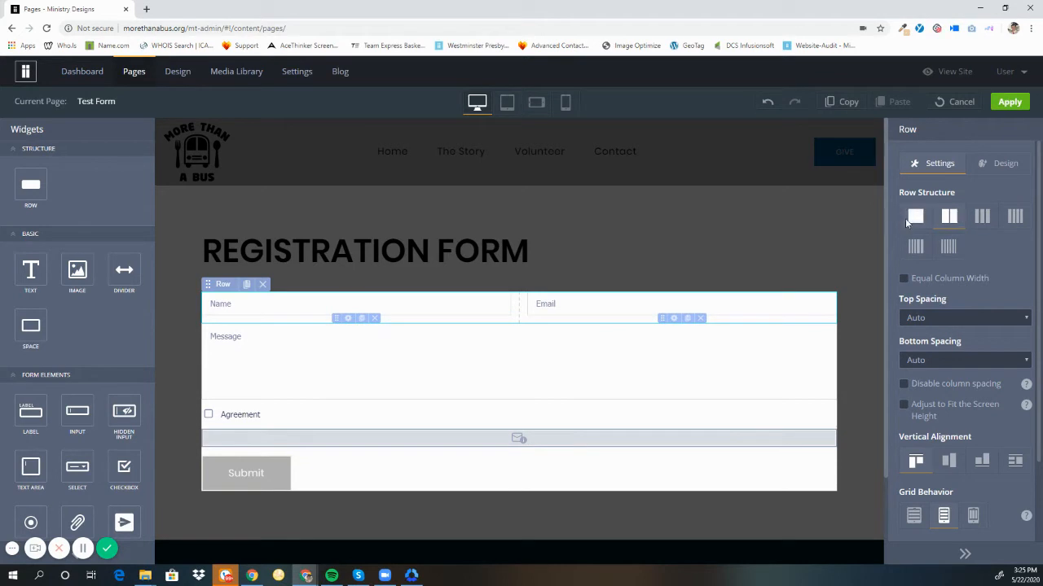
pyautogui.click(547, 335)
# - Undo the column changes and the moves of the Name and Email fields, and delete the empty two-column row
pyautogui.click(767, 102)
pyautogui.click(768, 103)
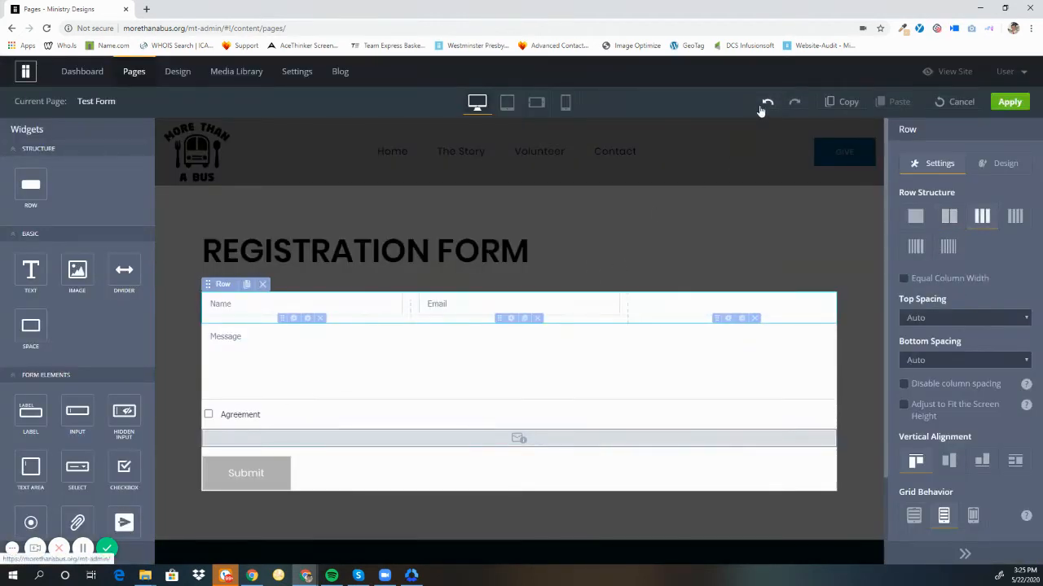
pyautogui.click(768, 103)
pyautogui.click(768, 102)
pyautogui.click(767, 102)
pyautogui.click(767, 103)
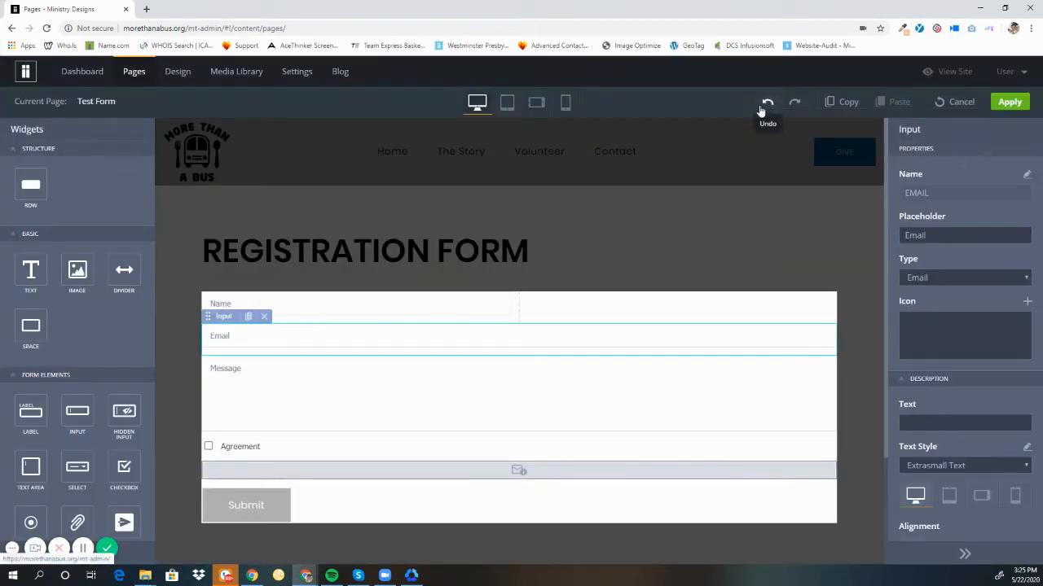
pyautogui.click(774, 102)
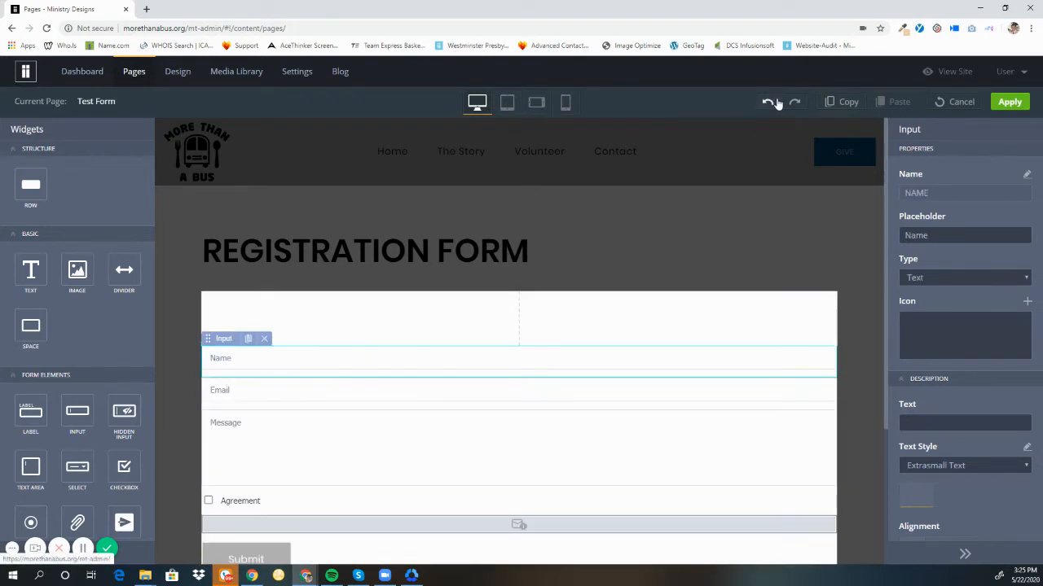
pyautogui.click(310, 291)
pyautogui.click(262, 285)
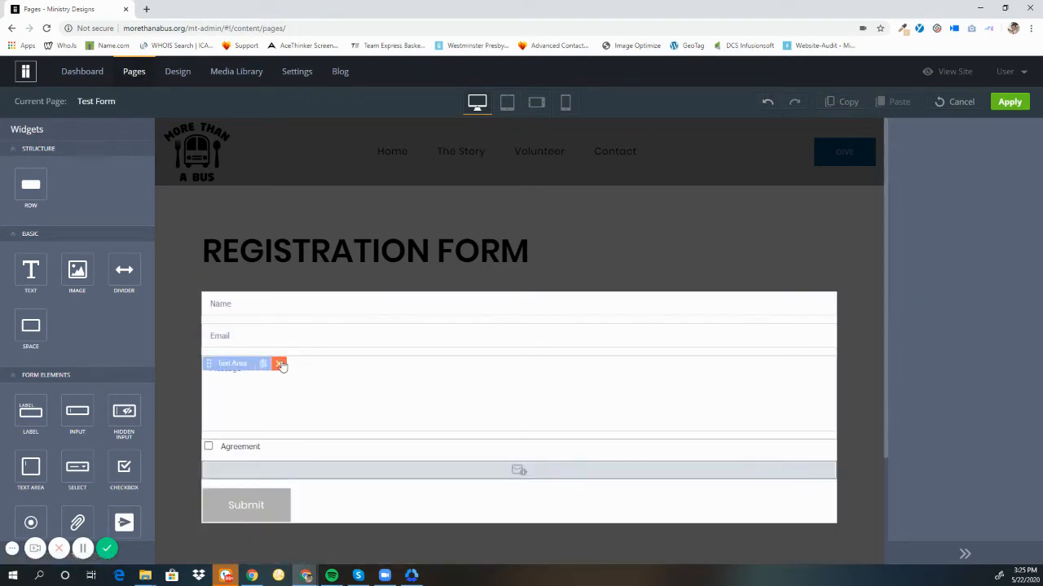
# - Try a Label between the Name and Email fields with the Custom Text 11 style and sample text, and delete it
pyautogui.scroll(-3, 70, 372)
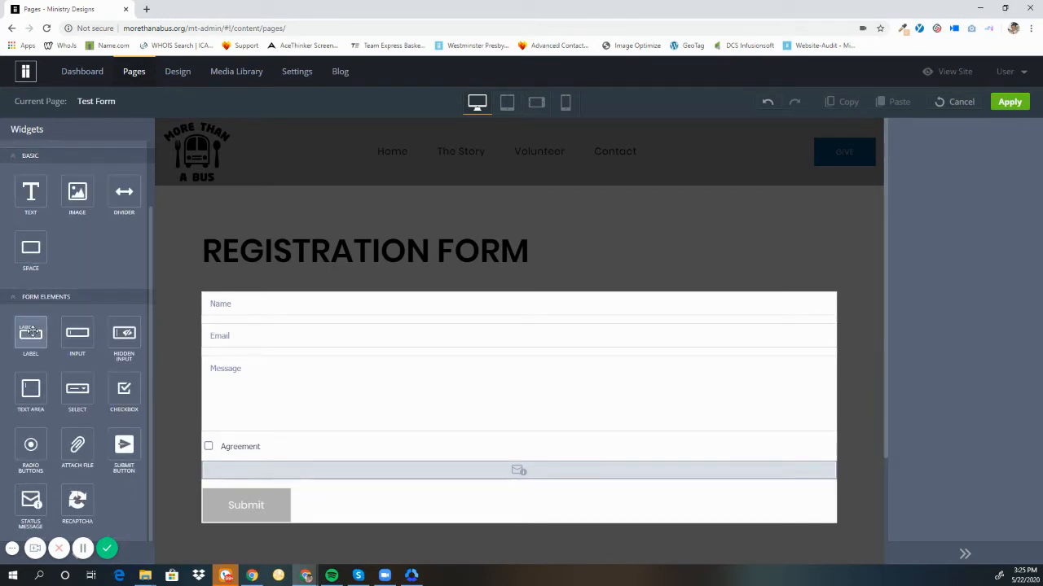
pyautogui.moveTo(30, 331); pyautogui.dragTo(236, 330)
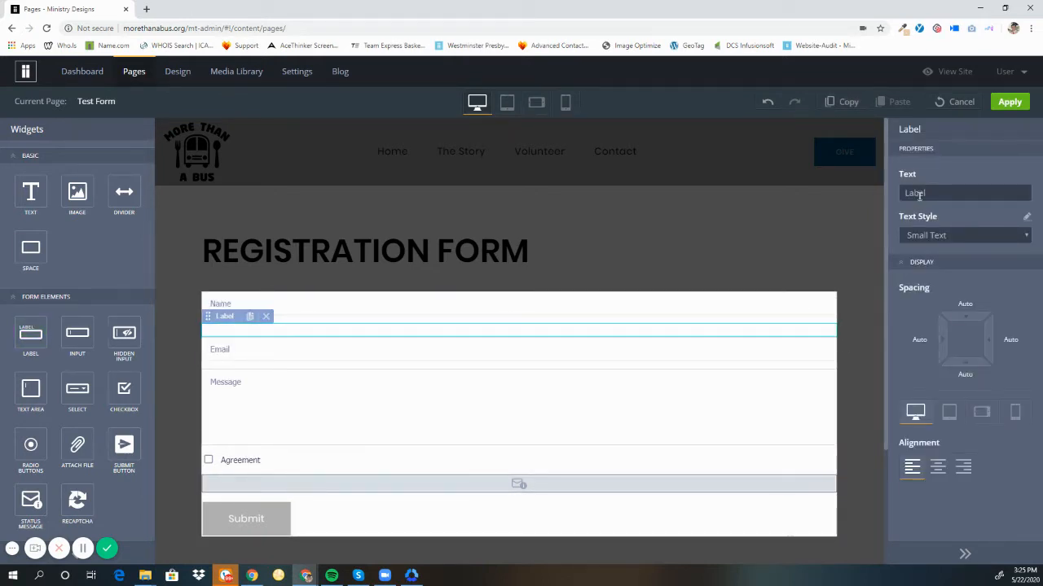
pyautogui.click(932, 234)
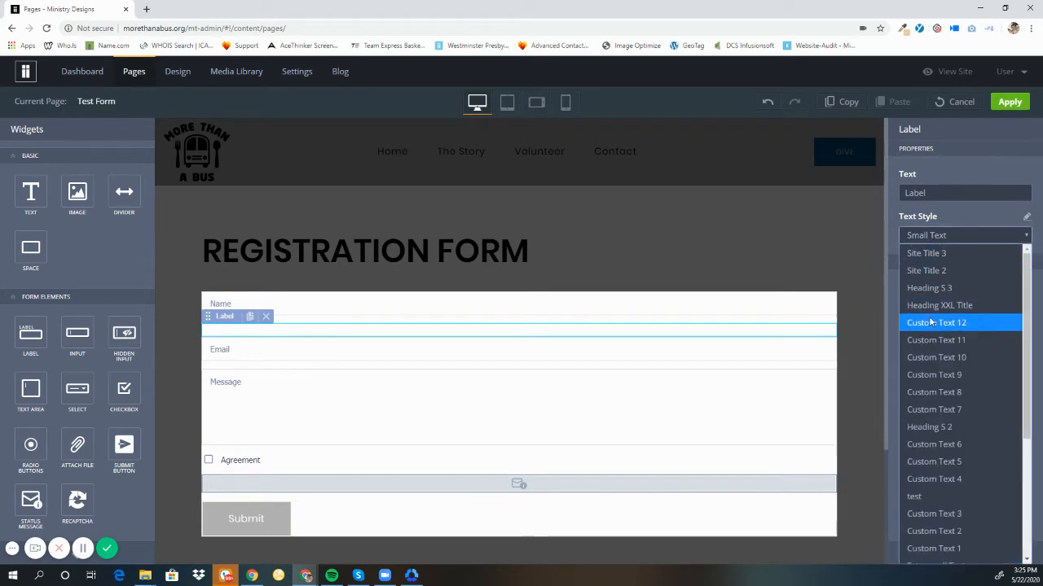
pyautogui.click(937, 340)
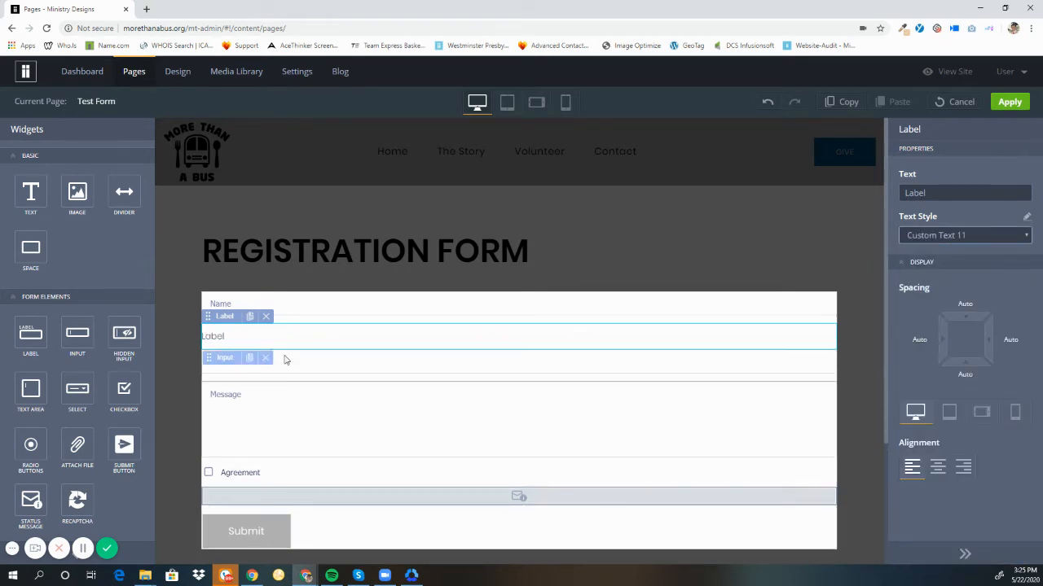
pyautogui.click(992, 198)
pyautogui.write('i;hkjhlkkj')
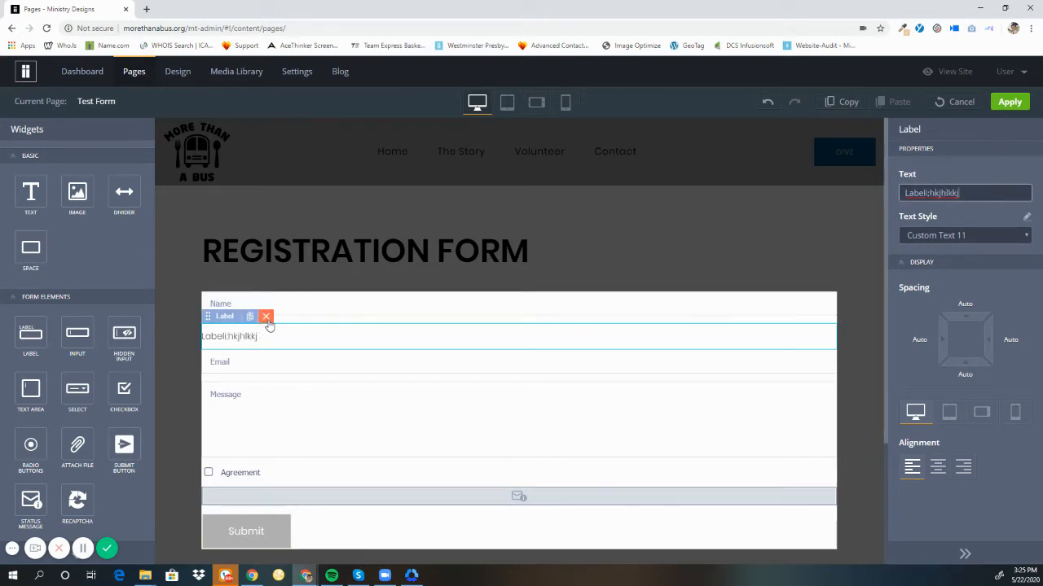
pyautogui.click(265, 316)
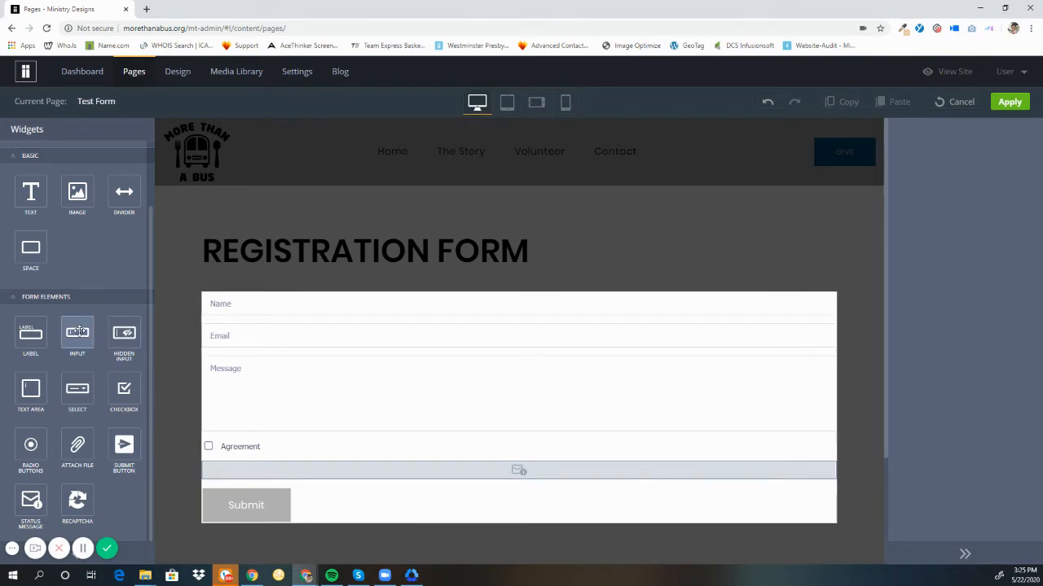
# - Insert an Input below the Email field with the placeholder "Phone Number" and the Phone type
pyautogui.moveTo(78, 331)
pyautogui.mouseDown()
pyautogui.moveTo(268, 315)
pyautogui.moveTo(262, 349)
pyautogui.moveTo(284, 324)
pyautogui.moveTo(303, 328)
pyautogui.moveTo(264, 342)
pyautogui.moveTo(100, 343)
pyautogui.moveTo(184, 341)
pyautogui.moveTo(239, 356)
pyautogui.moveTo(258, 323)
pyautogui.moveTo(263, 358)
pyautogui.mouseUp()
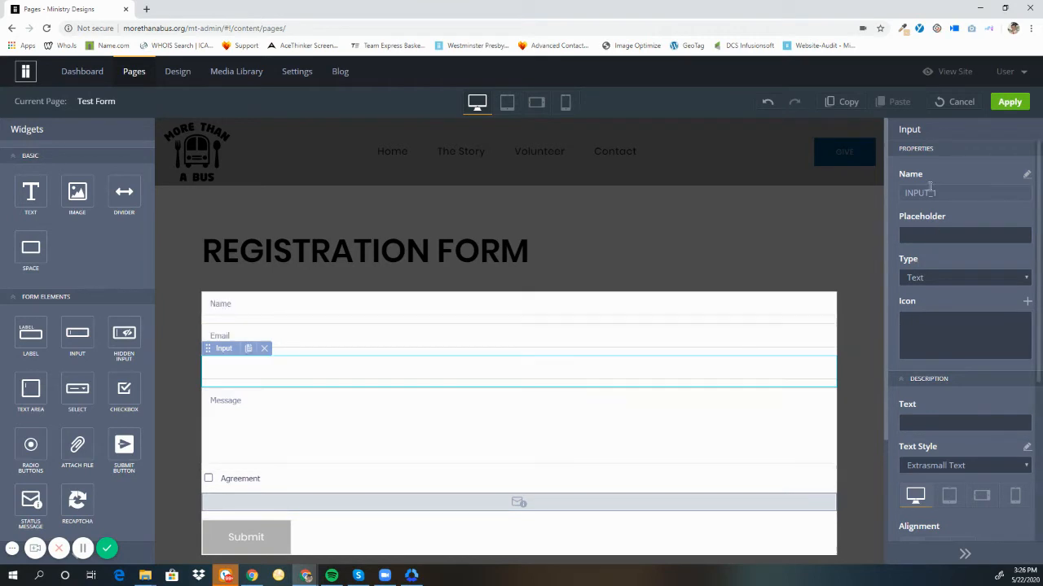
pyautogui.click(953, 234)
pyautogui.write('Phone ')
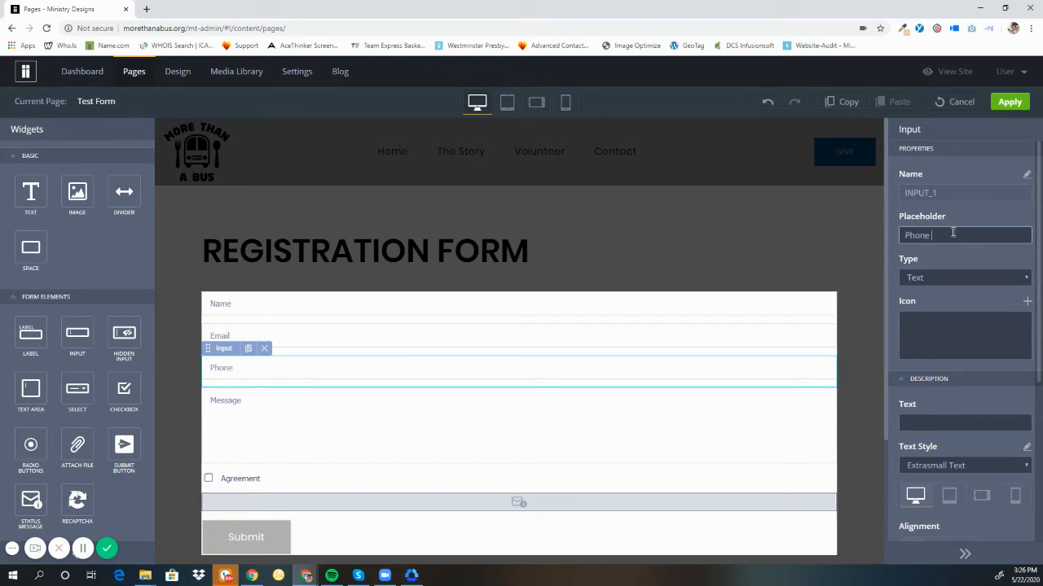
pyautogui.write('Numver')
pyautogui.press('BackSpace')
pyautogui.press('BackSpace')
pyautogui.press('BackSpace')
pyautogui.write('ber')
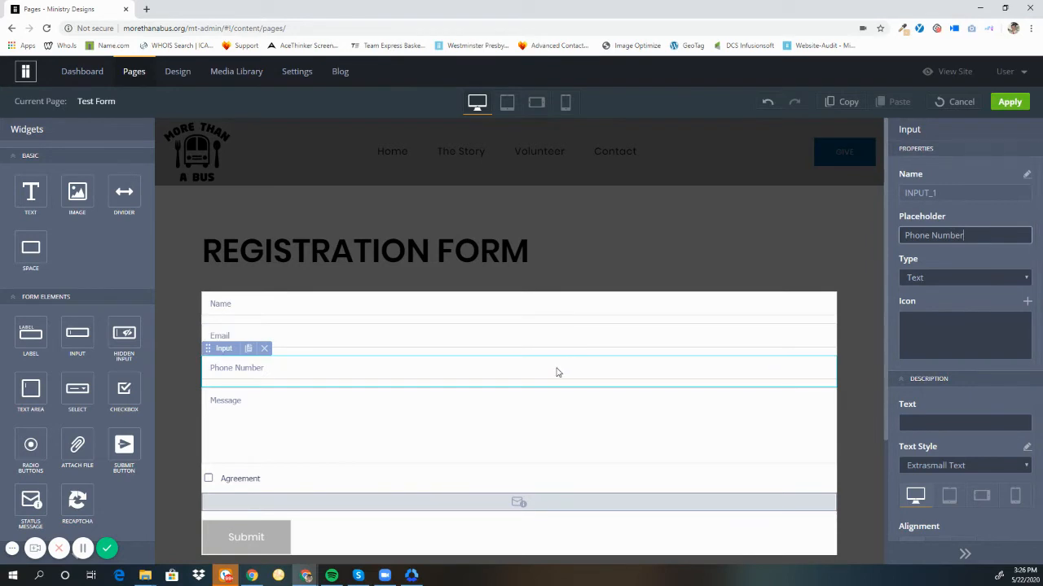
pyautogui.click(948, 278)
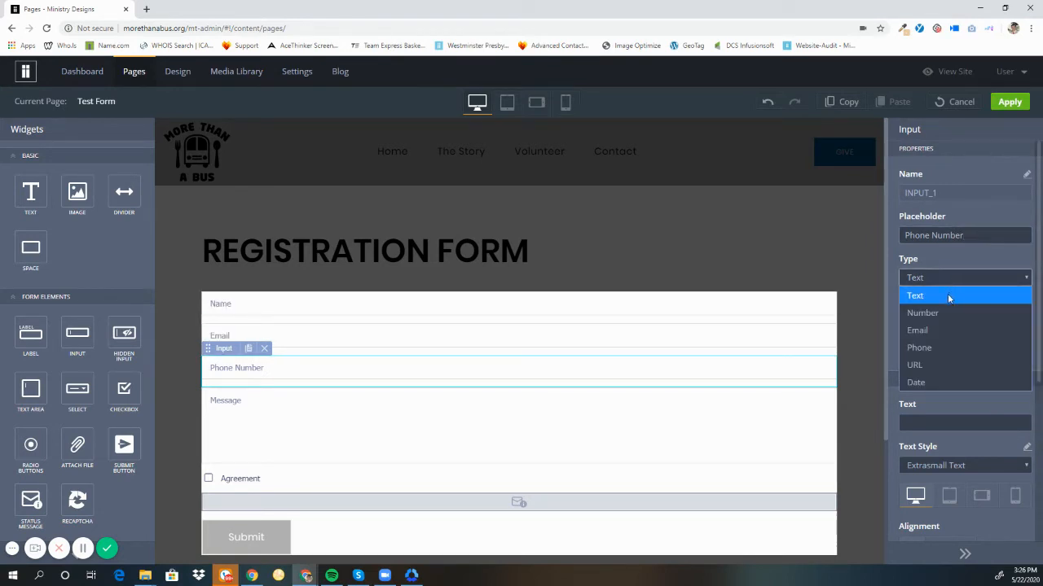
pyautogui.click(948, 347)
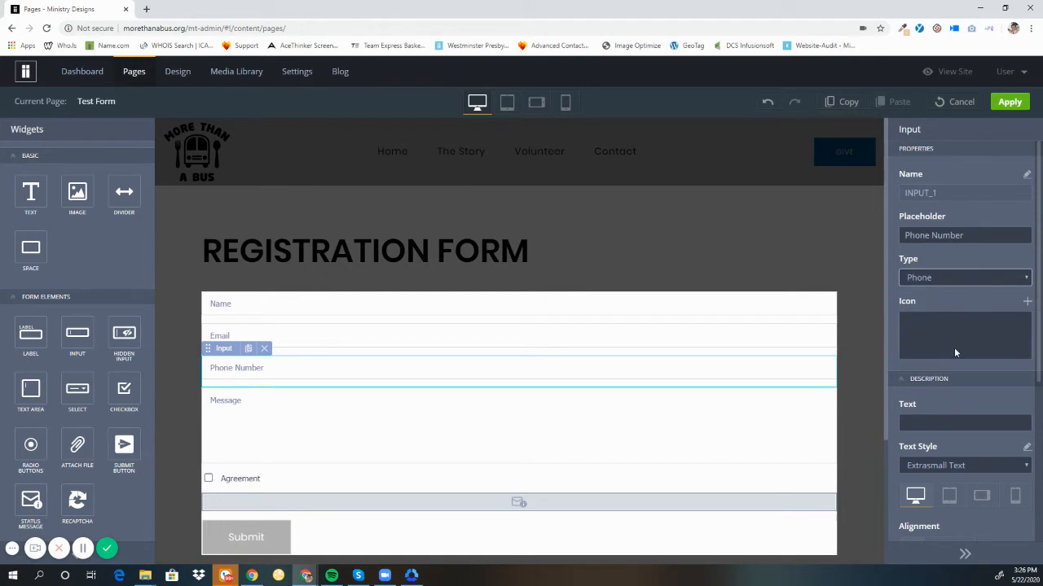
# - Try the Phone Number field's Extrasmall Text description style, centred and left alignment, and switch Minimum Length validation on and off
pyautogui.scroll(-1, 942, 430)
pyautogui.click(938, 412)
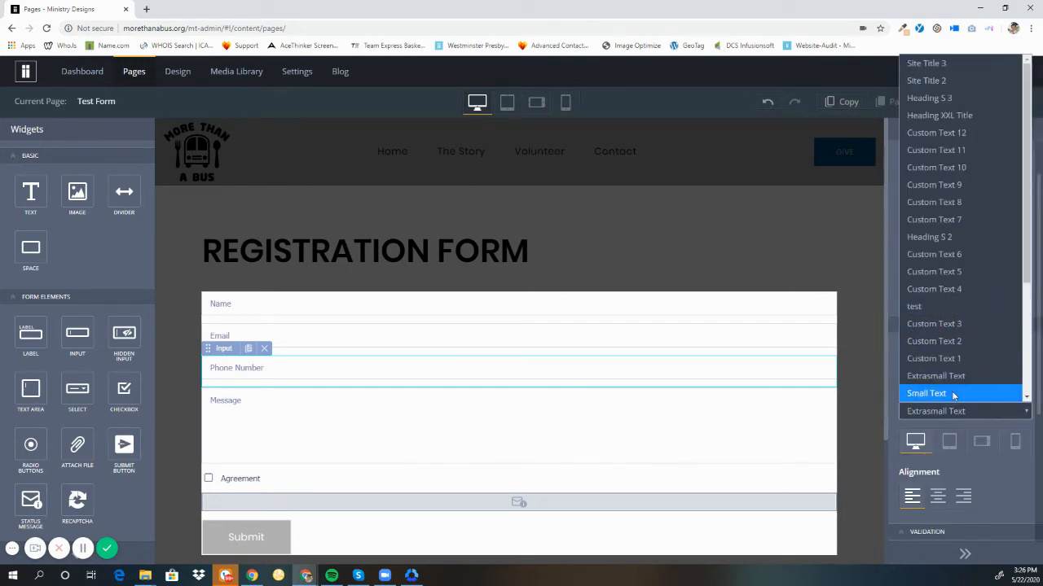
pyautogui.click(934, 377)
pyautogui.click(938, 495)
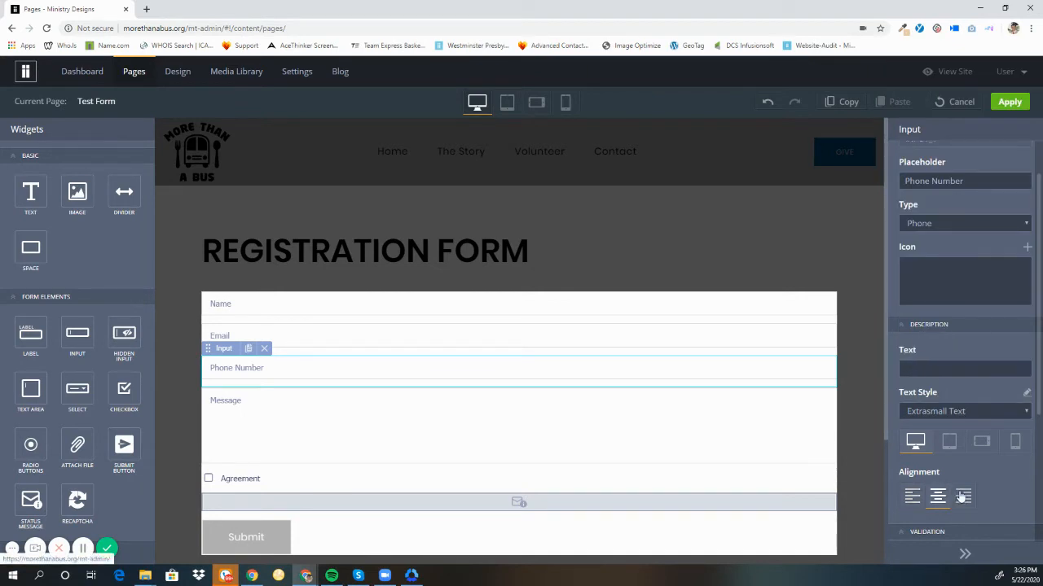
pyautogui.click(910, 504)
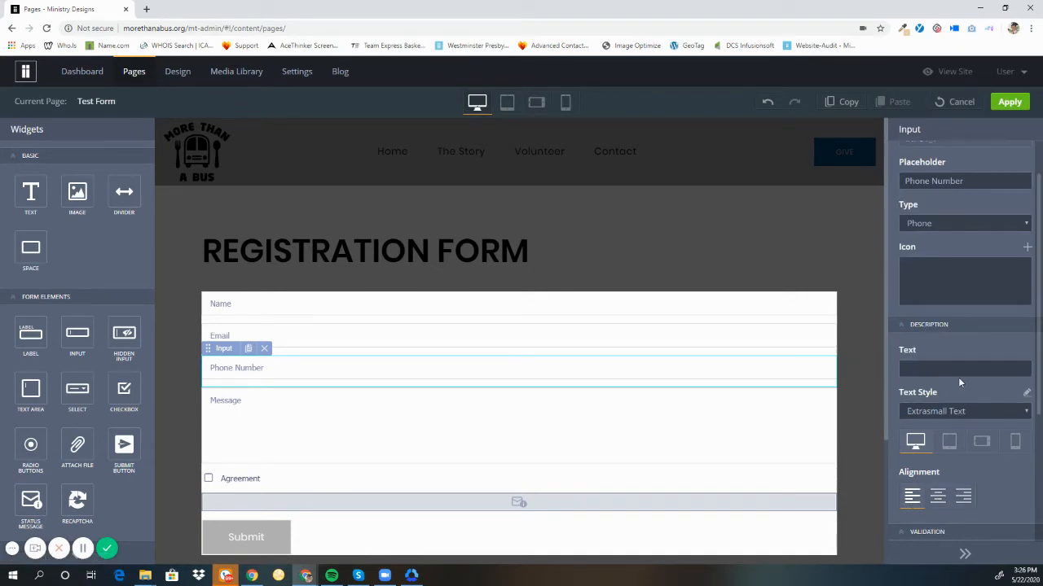
pyautogui.scroll(-2, 958, 377)
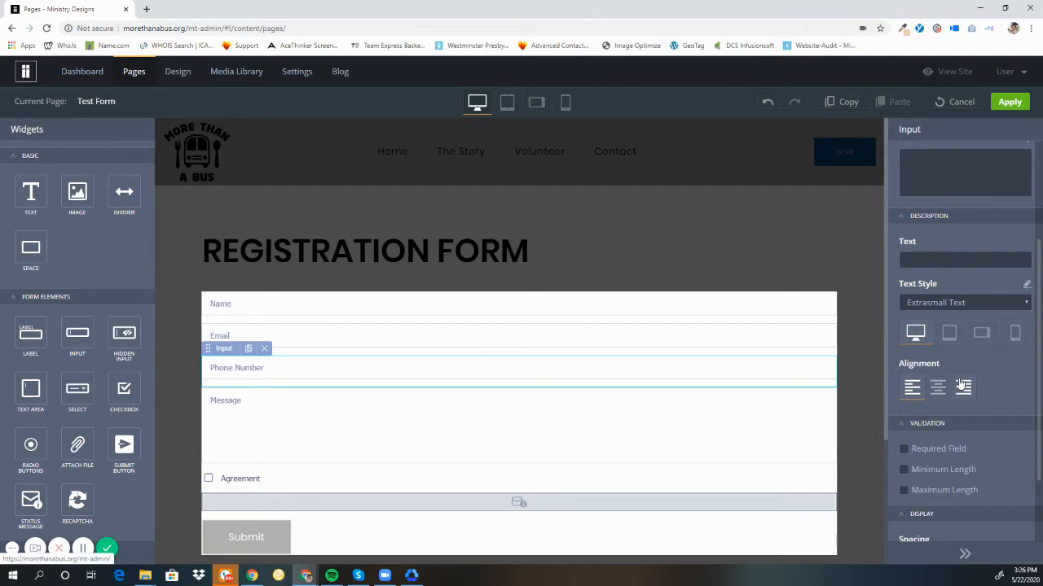
pyautogui.scroll(-2, 961, 386)
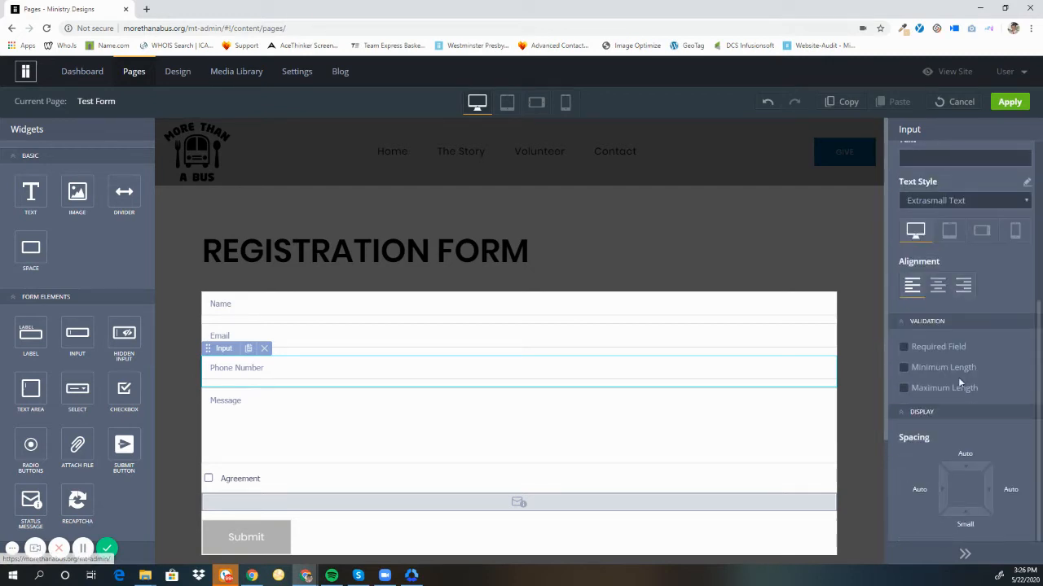
pyautogui.click(906, 367)
pyautogui.click(906, 368)
pyautogui.scroll(4, 958, 487)
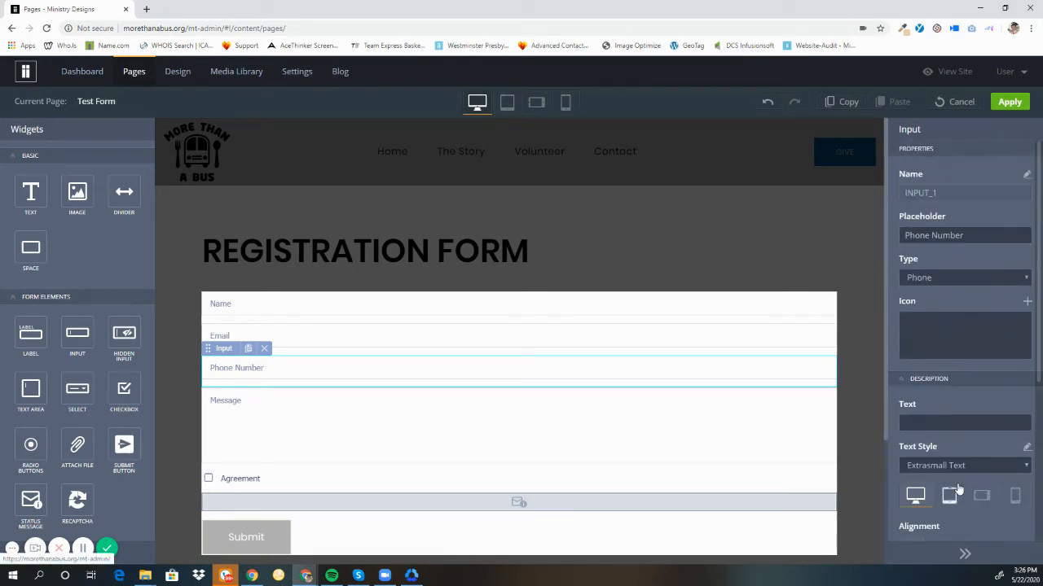
# - Examine the input types of the Email and Name fields and the type options available
pyautogui.click(388, 345)
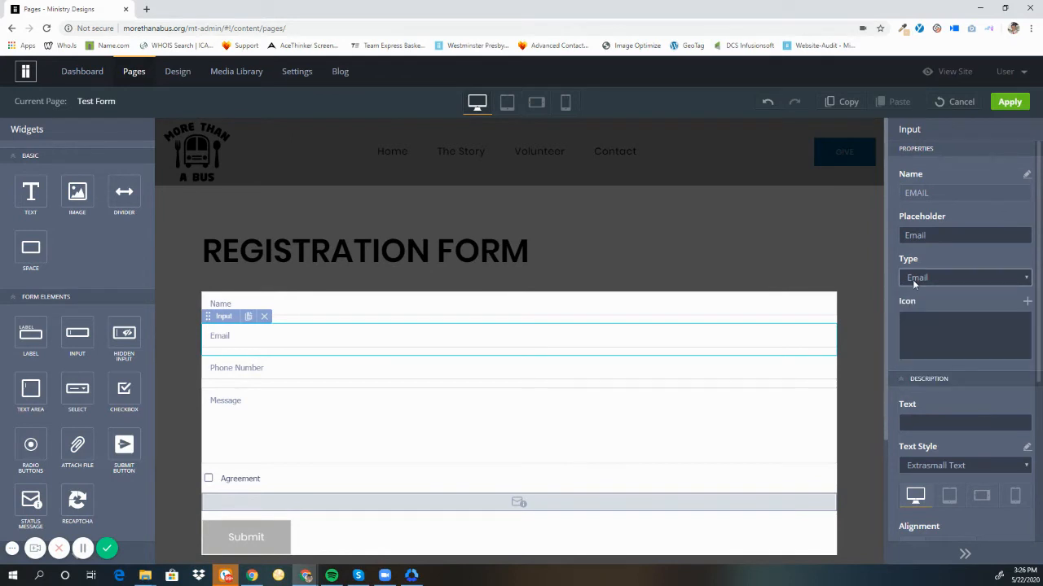
pyautogui.click(691, 309)
pyautogui.click(936, 279)
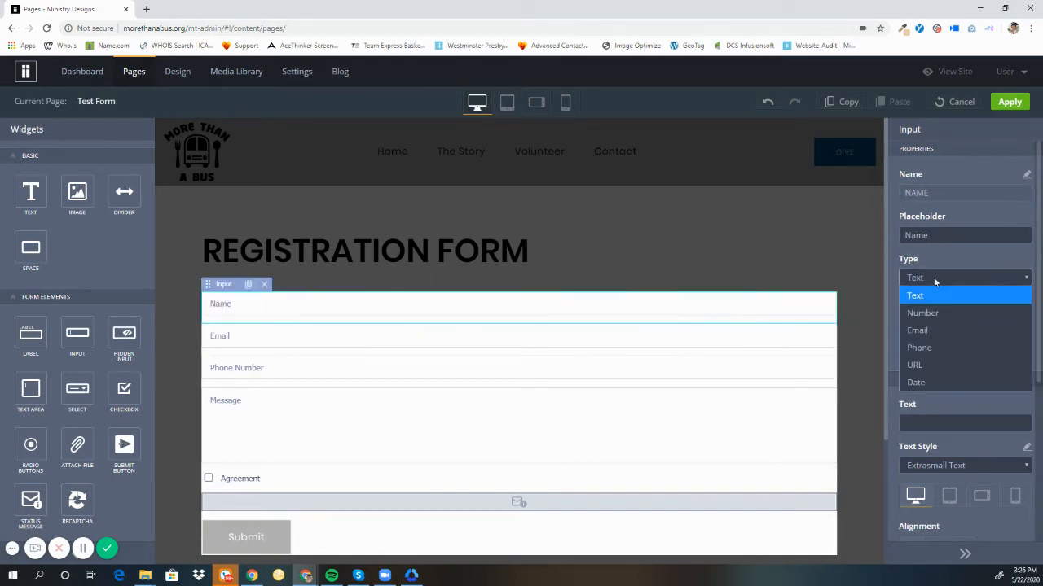
pyautogui.click(935, 282)
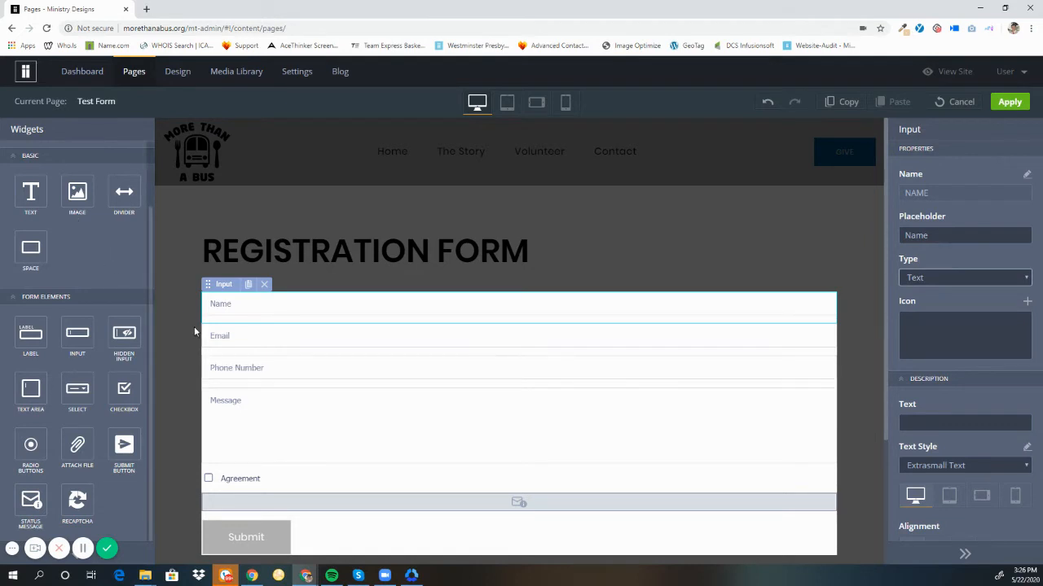
# - Delete the Phone Number input, and try a Hidden Input below the Email field before removing it
pyautogui.click(269, 365)
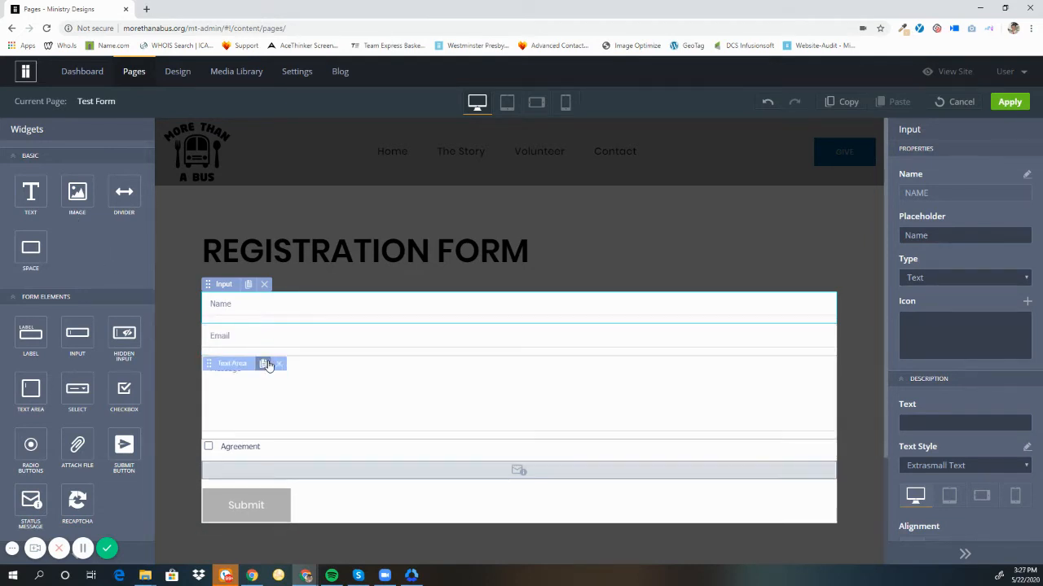
pyautogui.moveTo(123, 334); pyautogui.dragTo(277, 356)
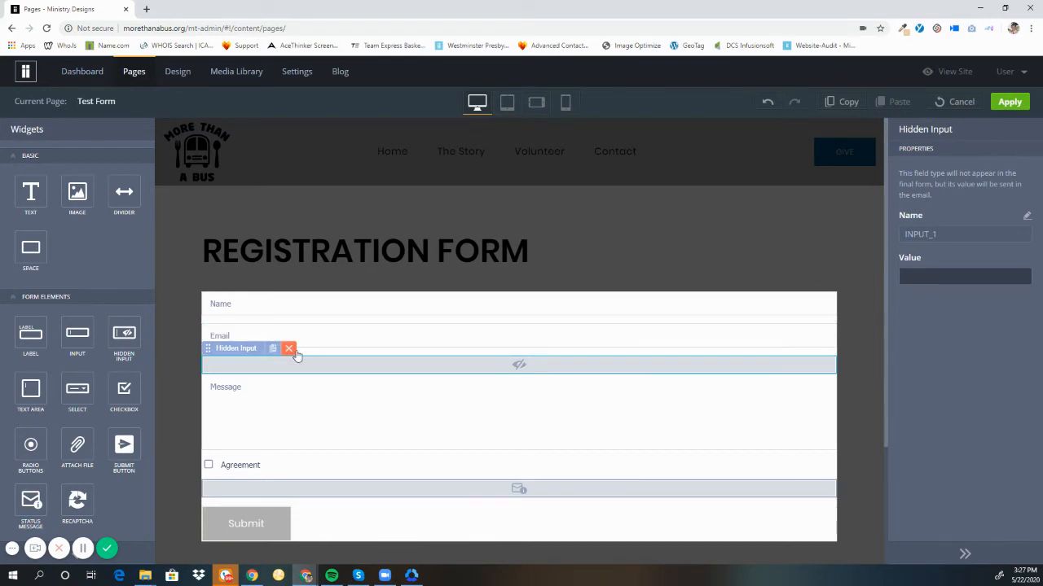
pyautogui.click(290, 350)
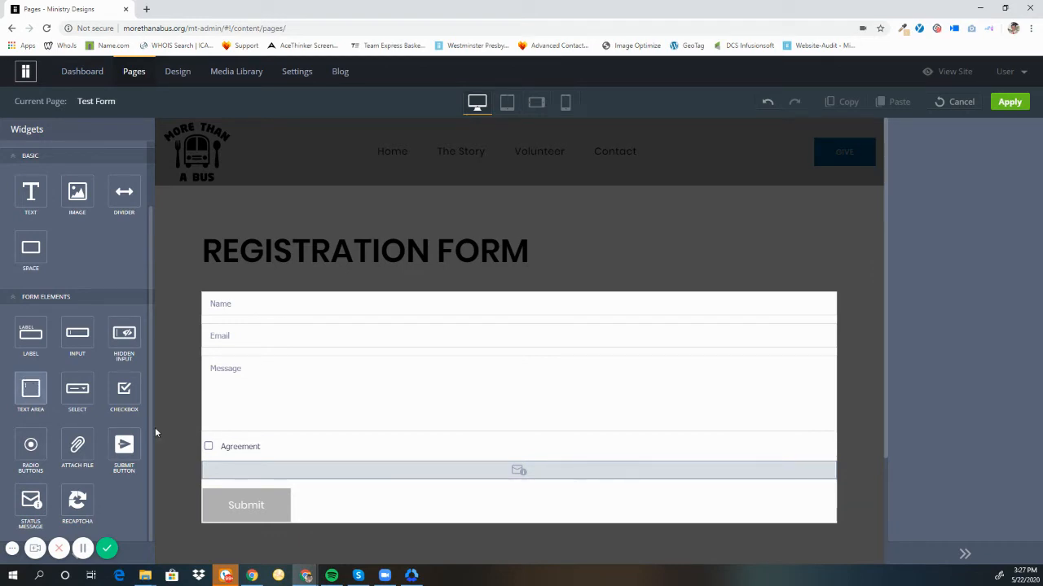
# - Try "Prayer Request" as the Message text area's placeholder and undo the change
pyautogui.click(286, 413)
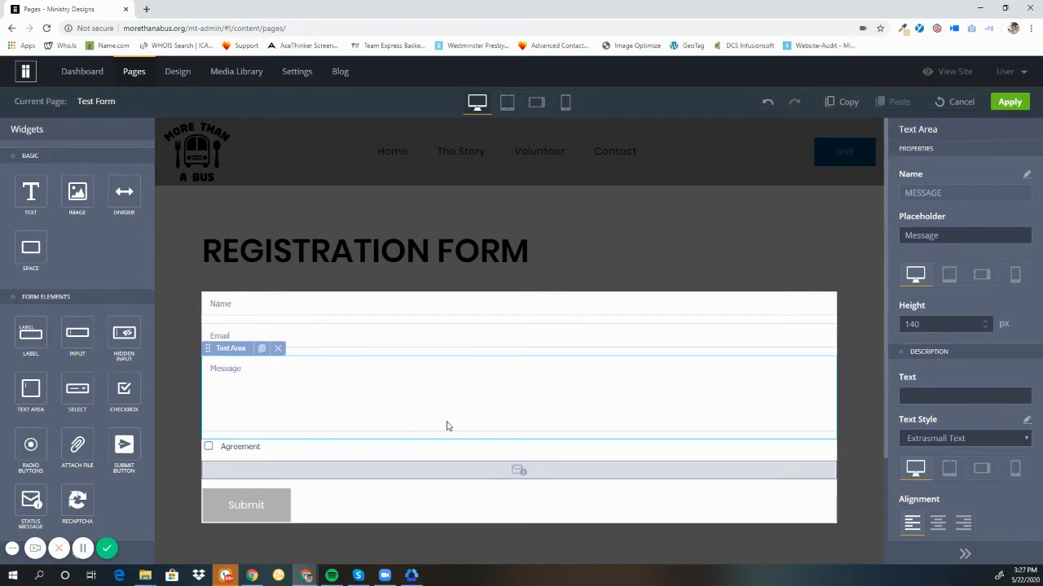
pyautogui.click(937, 234)
pyautogui.doubleClick(937, 233)
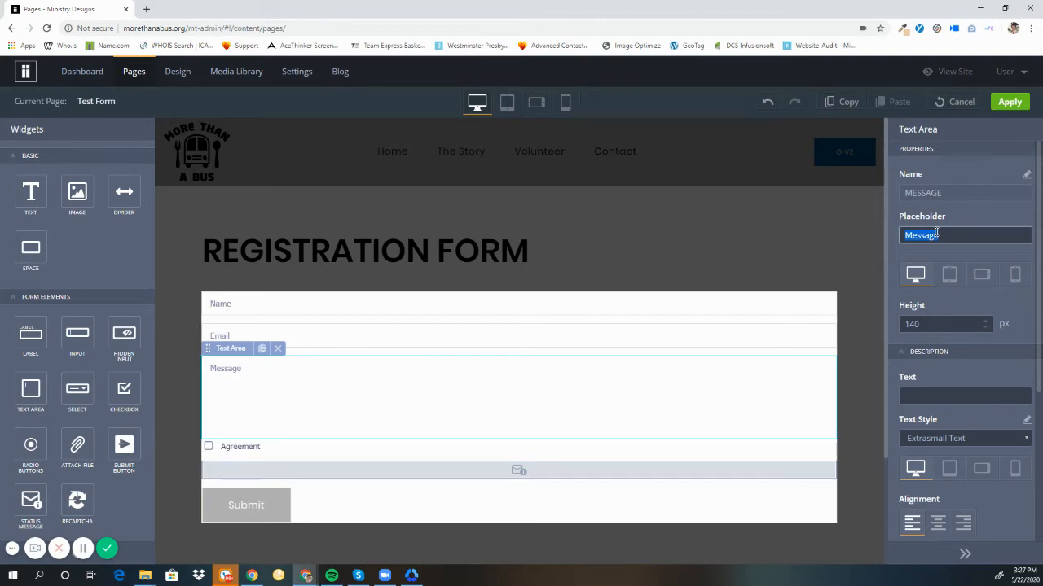
pyautogui.write('Prayer Rea')
pyautogui.write('uest')
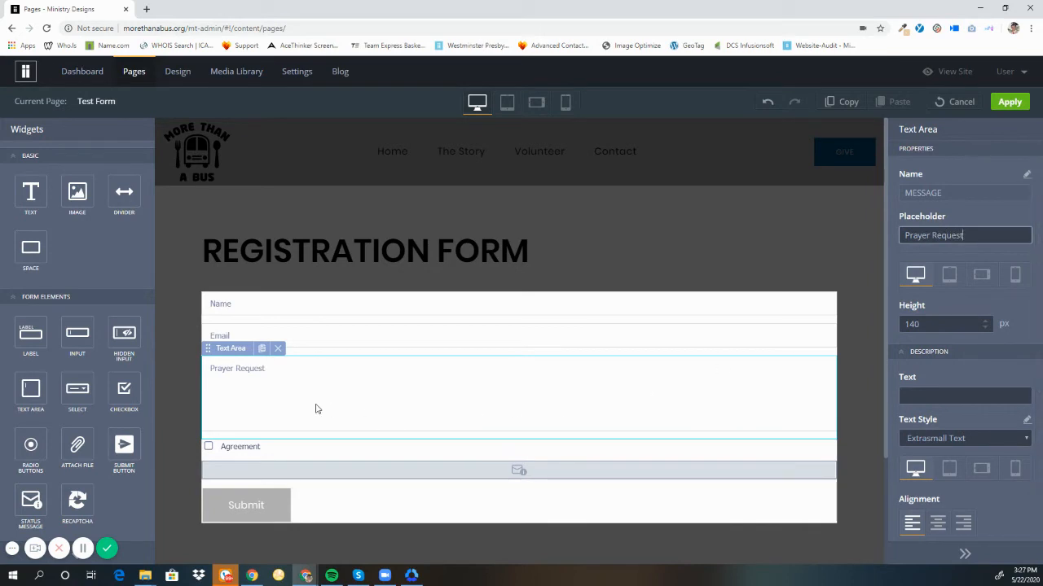
pyautogui.click(771, 104)
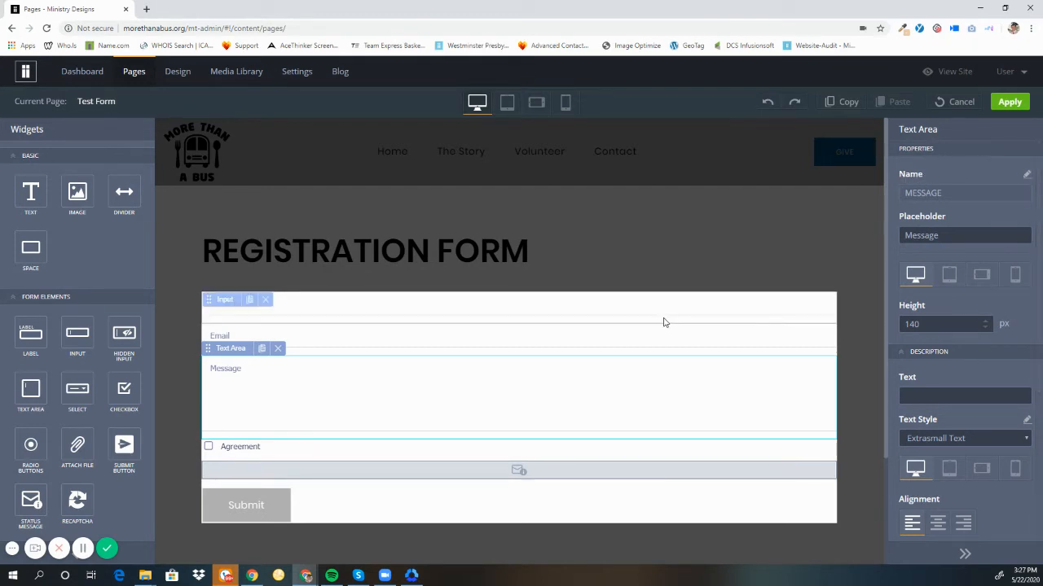
# - Examine how the Email field's internal name relates to its placeholder and type
pyautogui.click(636, 335)
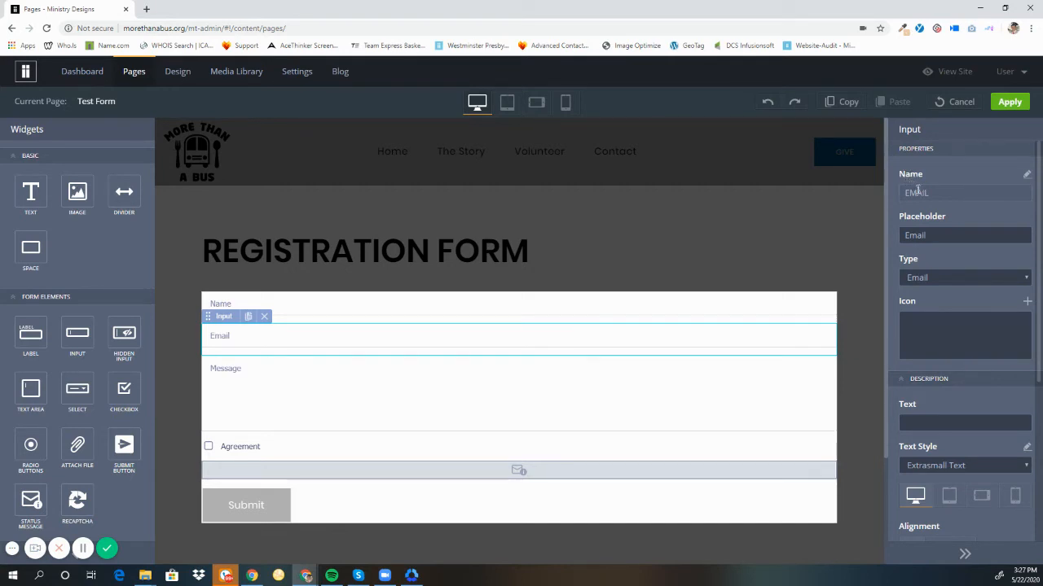
pyautogui.moveTo(904, 193); pyautogui.dragTo(925, 197)
pyautogui.click(920, 193)
# - Set the Message text area's placeholder to "Prayer Request" and rename the field PRAYER_REQUEST
pyautogui.click(705, 389)
pyautogui.doubleClick(944, 236)
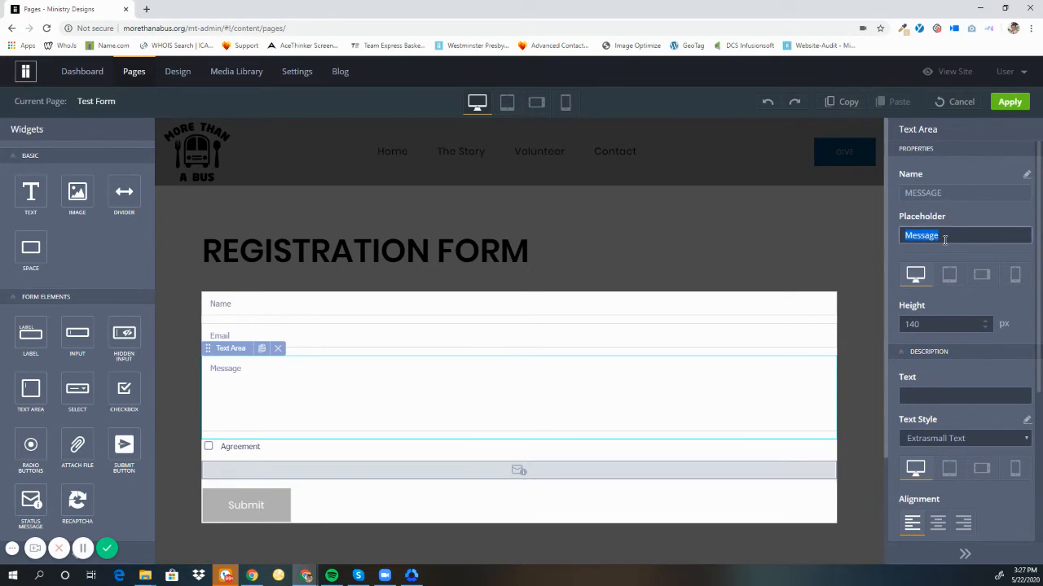
pyautogui.write('Prayer Request')
pyautogui.click(1027, 178)
pyautogui.doubleClick(509, 298)
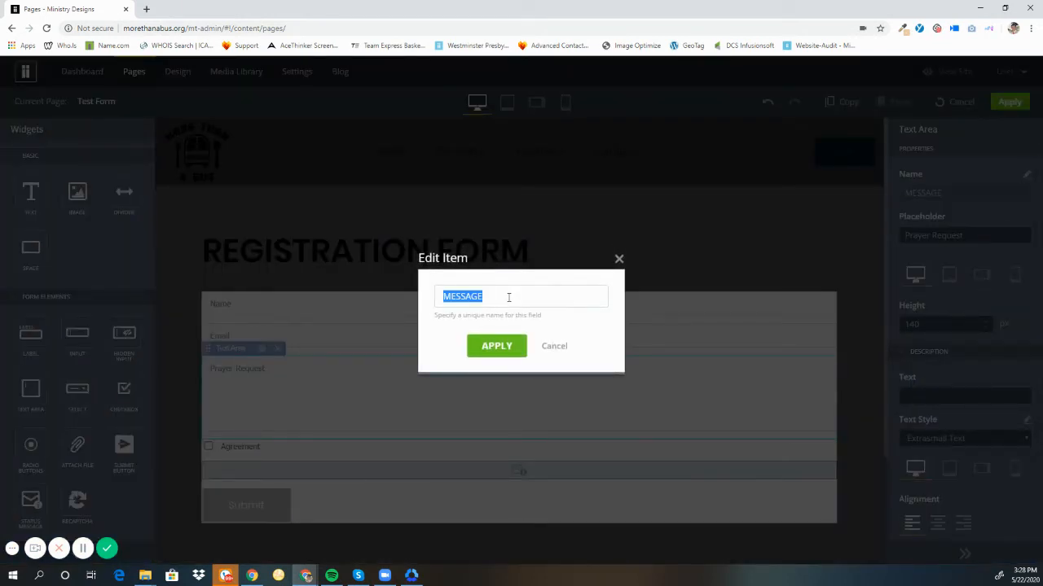
pyautogui.write('PRAYER_REQUEST')
pyautogui.click(497, 347)
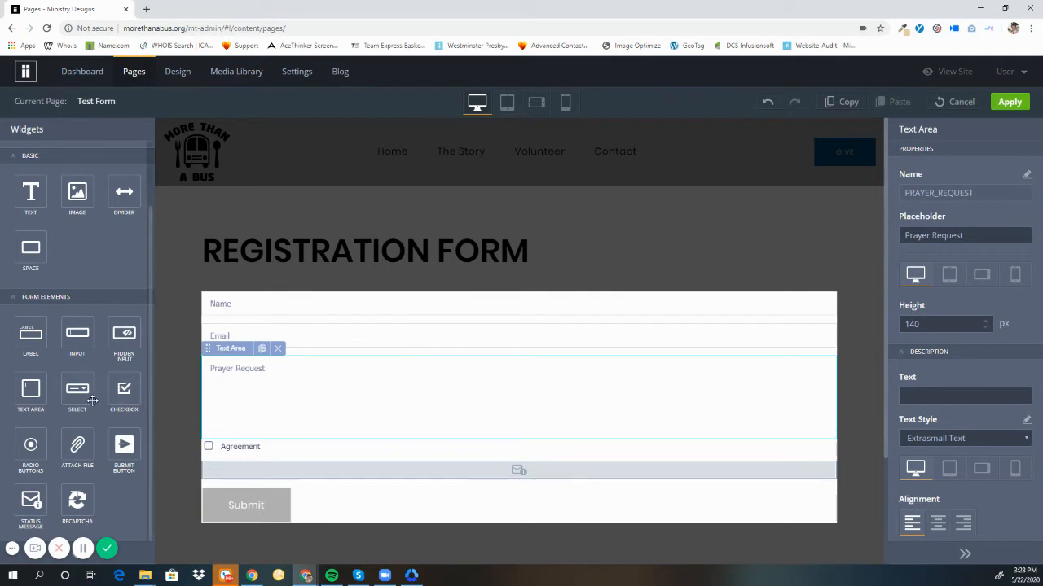
# - Insert a Select field between the Prayer Request and Agreement fields and add an option labelled "A"
pyautogui.moveTo(78, 389); pyautogui.dragTo(236, 406)
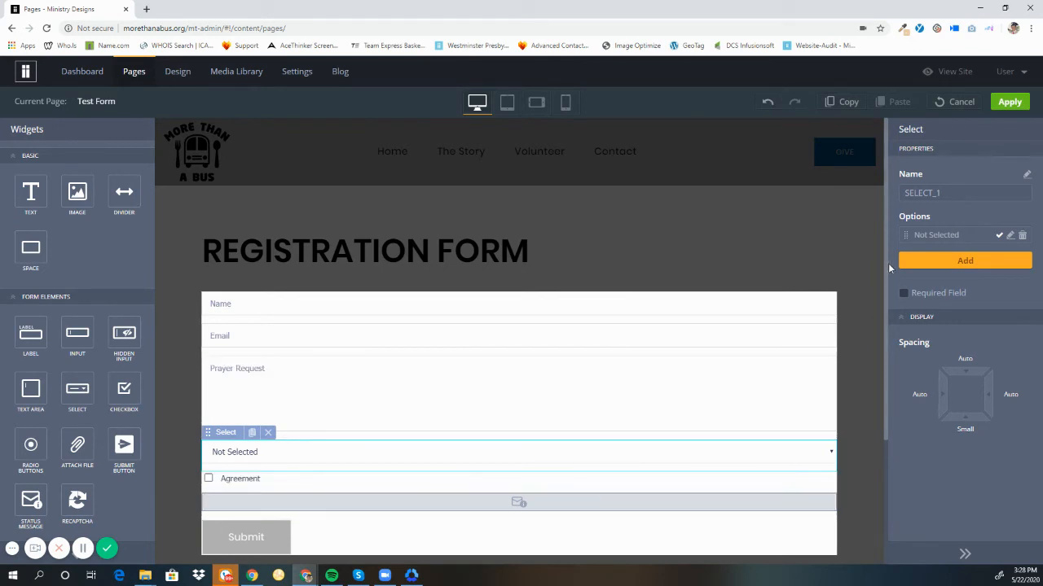
pyautogui.click(927, 261)
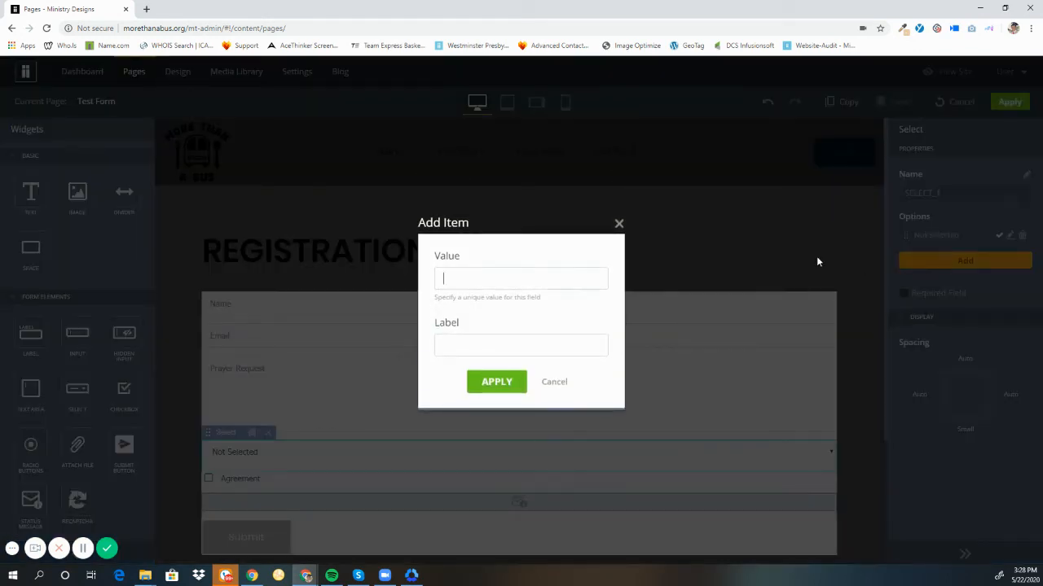
pyautogui.click(500, 351)
pyautogui.write('A')
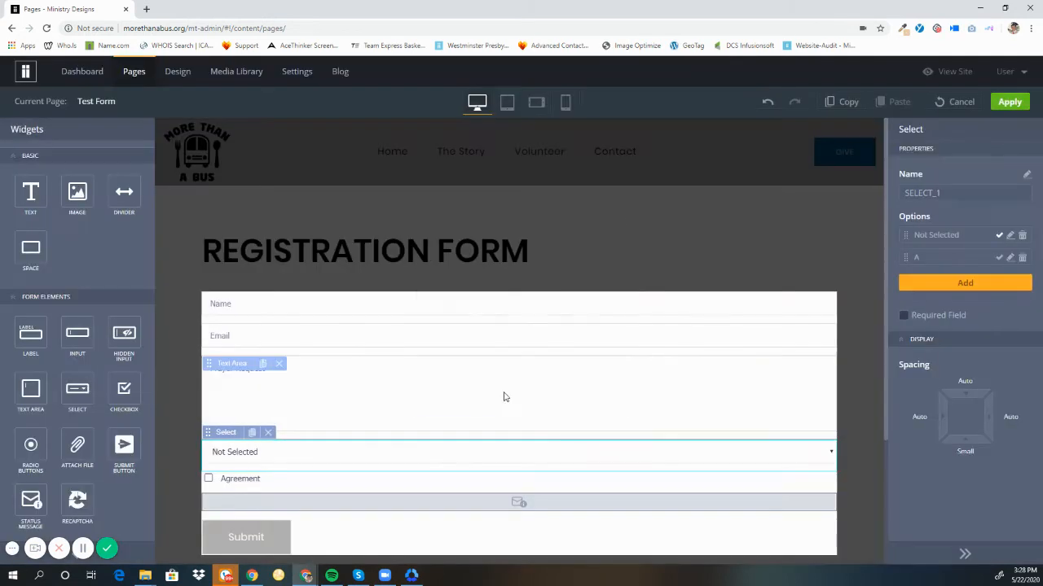
pyautogui.click(508, 391)
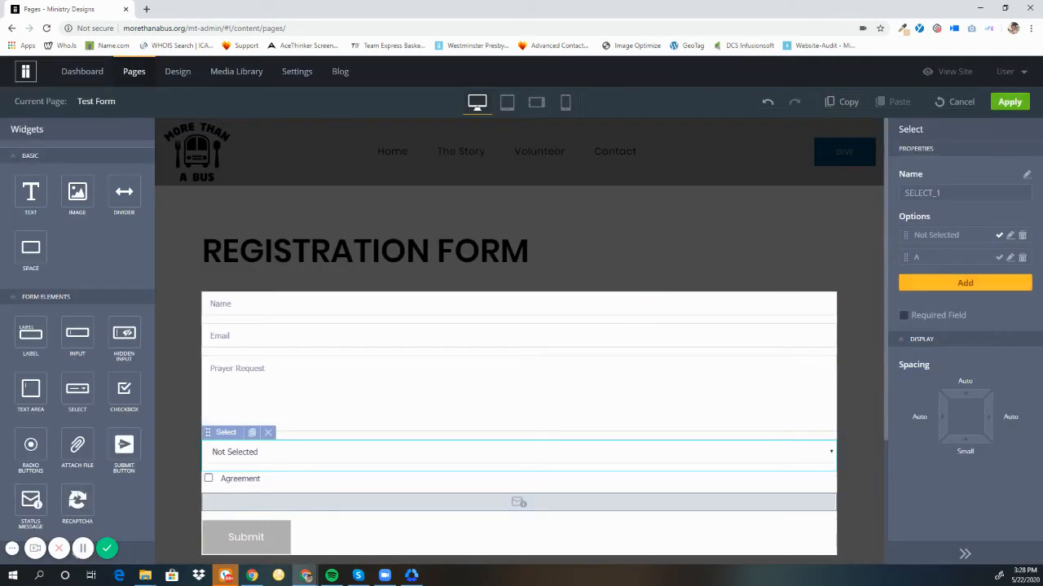
# - Add two more options to the Select field, one with value and label "B" and one with value and label "C"
pyautogui.click(955, 285)
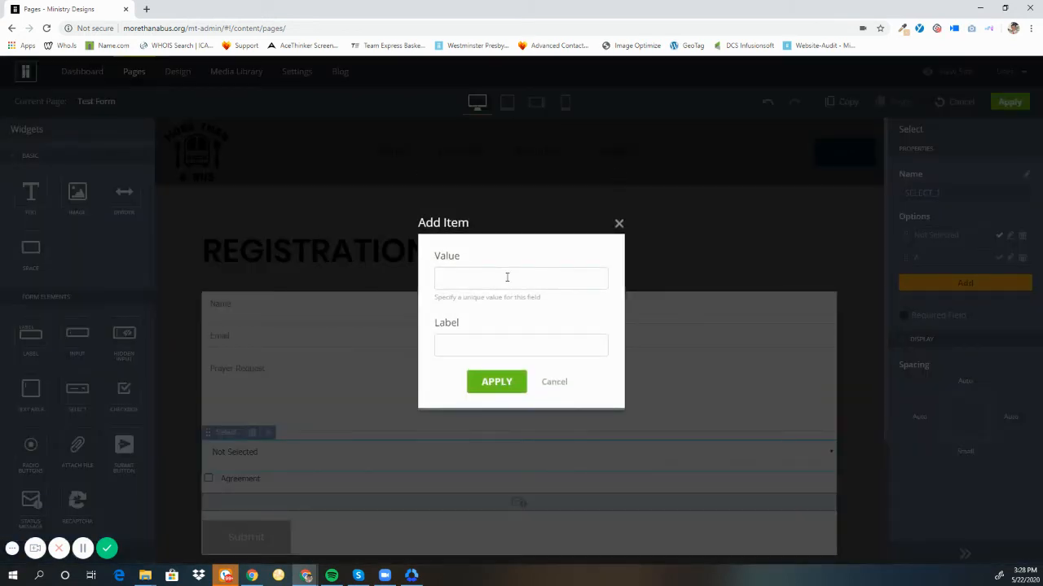
pyautogui.write('B')
pyautogui.click(485, 341)
pyautogui.write('B')
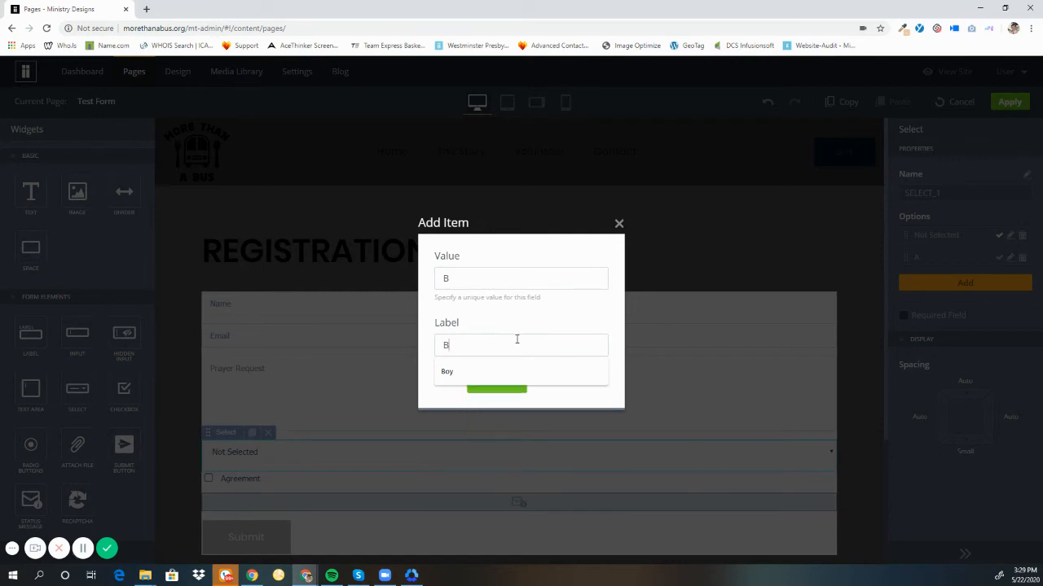
pyautogui.click(514, 395)
pyautogui.click(969, 305)
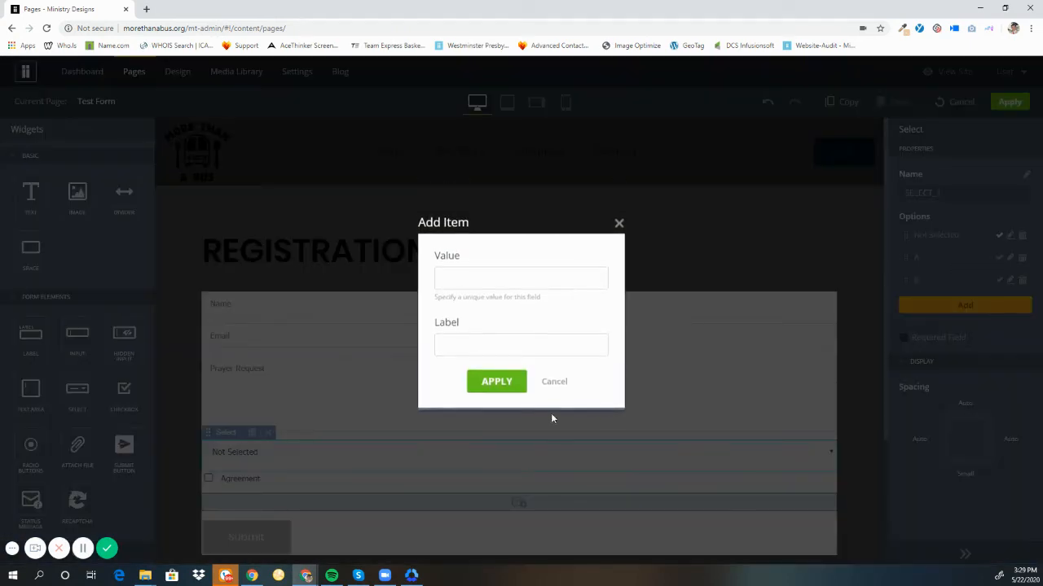
pyautogui.write('C')
pyautogui.click(482, 346)
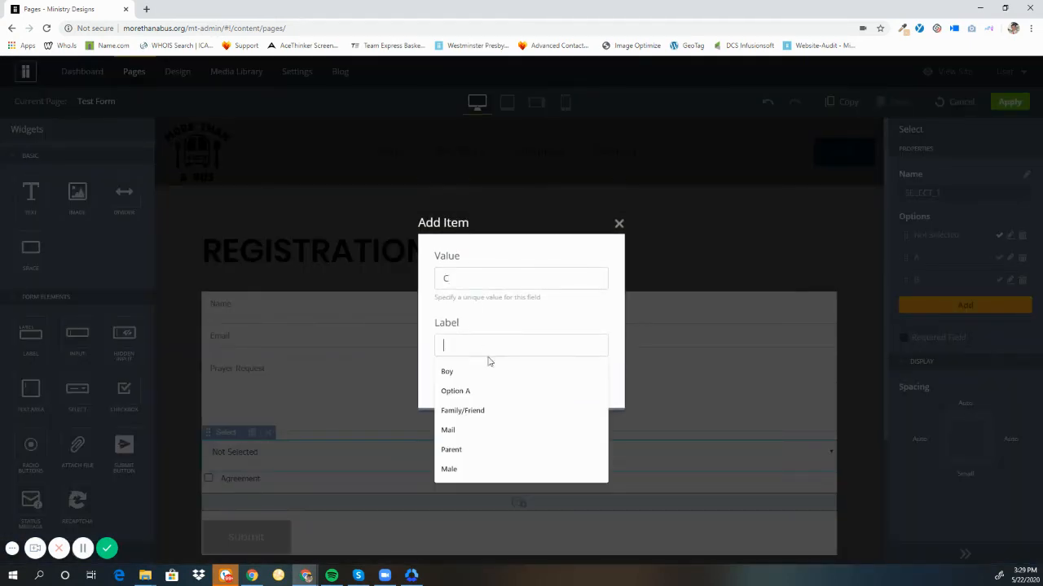
pyautogui.write('V')
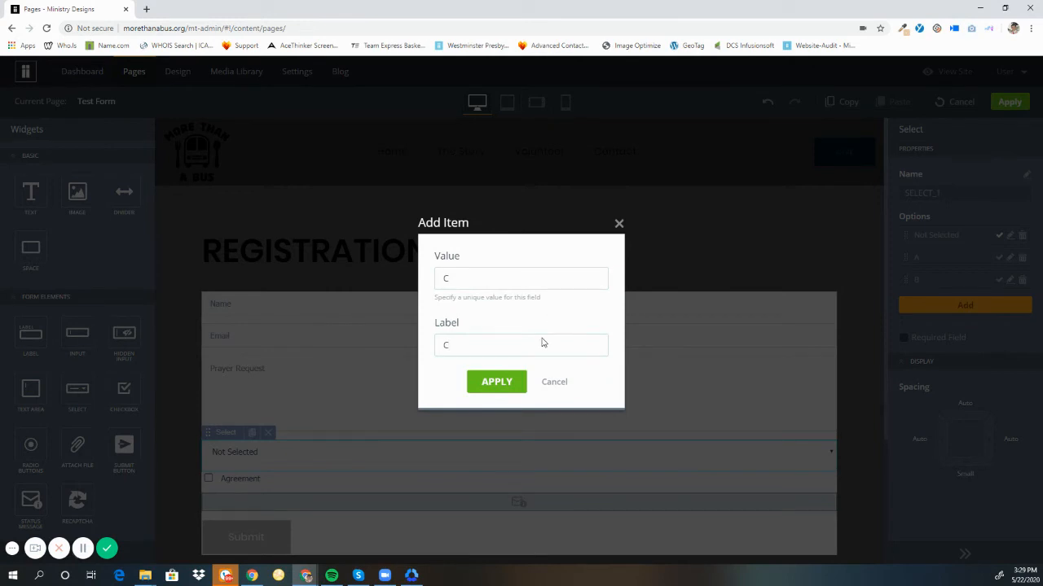
pyautogui.click(514, 379)
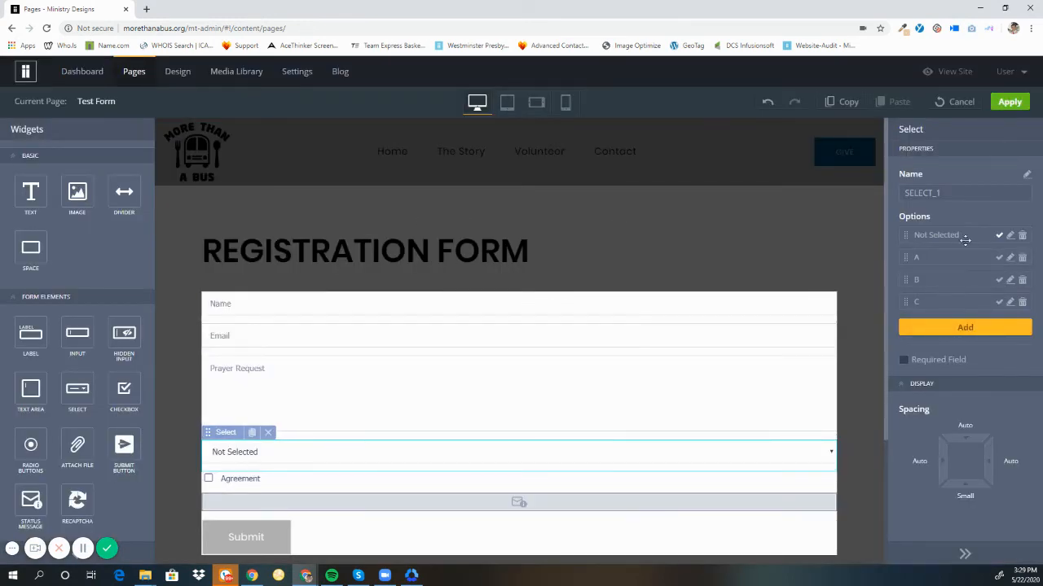
# - Rename the Select field WHICH_OPTION and remove the field from the form
pyautogui.doubleClick(906, 175)
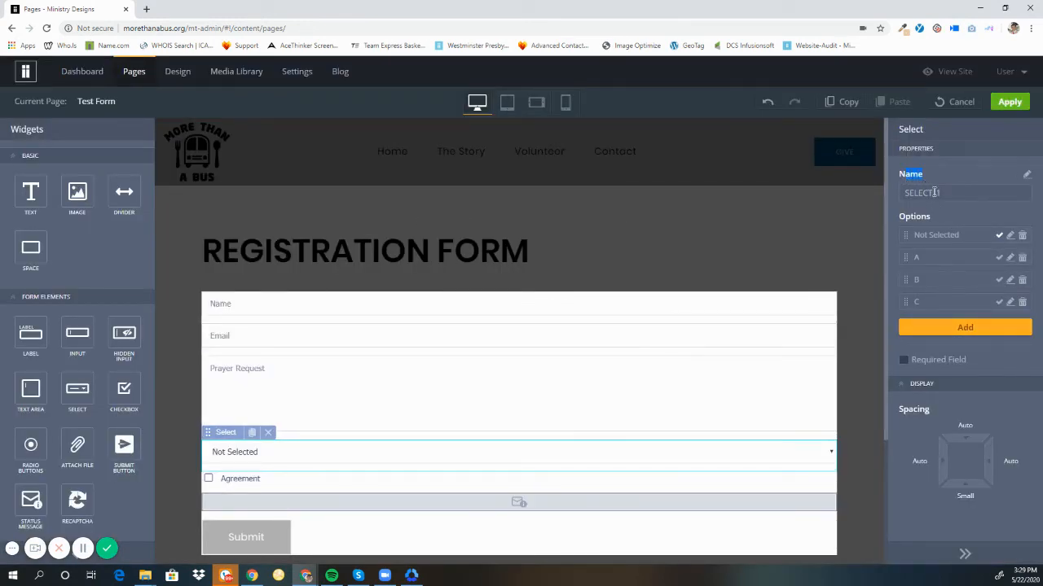
pyautogui.click(1026, 175)
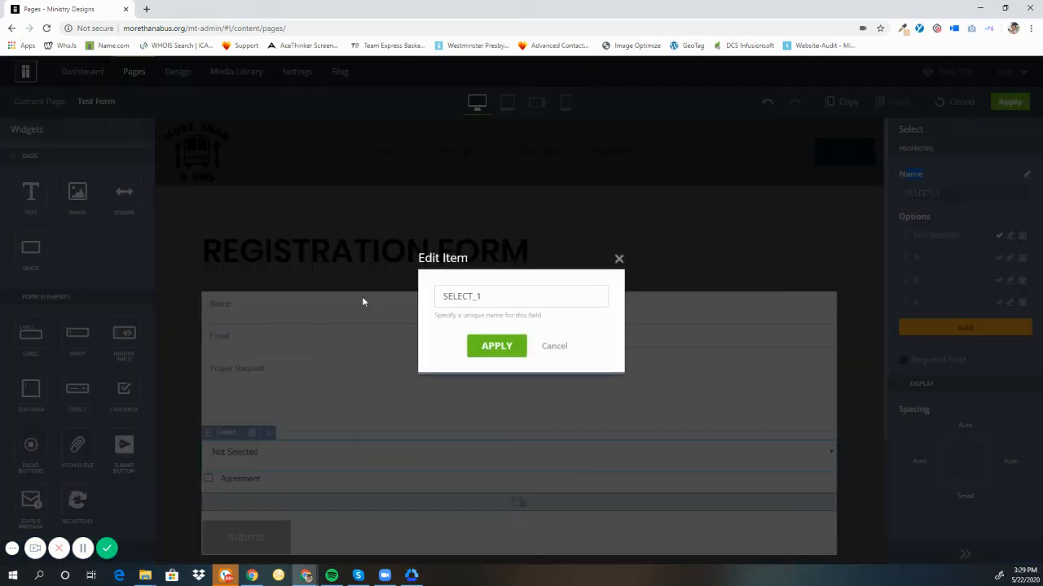
pyautogui.doubleClick(455, 296)
pyautogui.write('WHICH_OPTION')
pyautogui.click(519, 349)
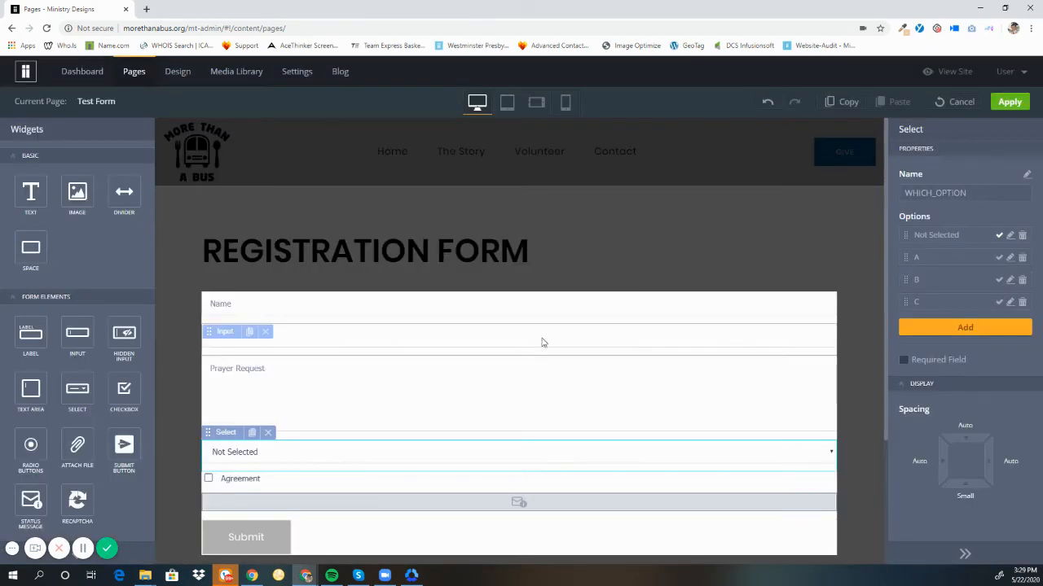
pyautogui.click(267, 434)
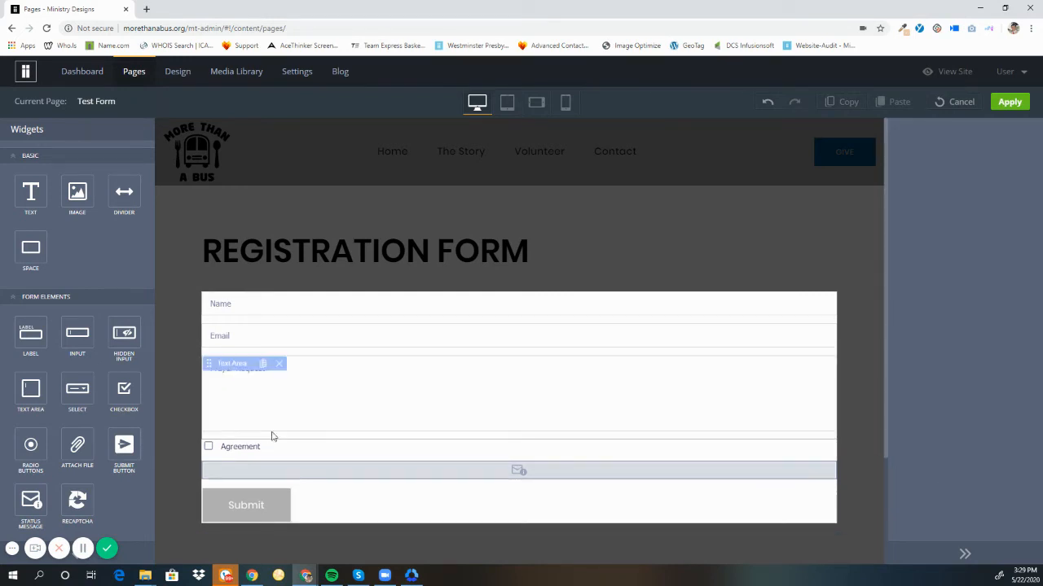
# - Insert a Radio Buttons field between Prayer Request and Agreement and set its first option's value and label to "Yes"
pyautogui.click(213, 449)
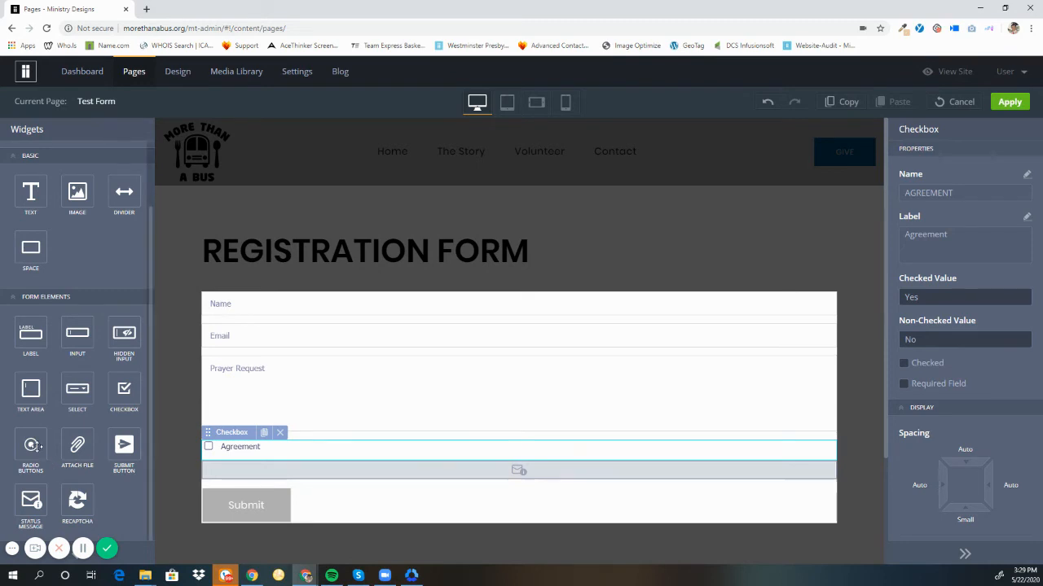
pyautogui.moveTo(31, 445); pyautogui.dragTo(293, 442)
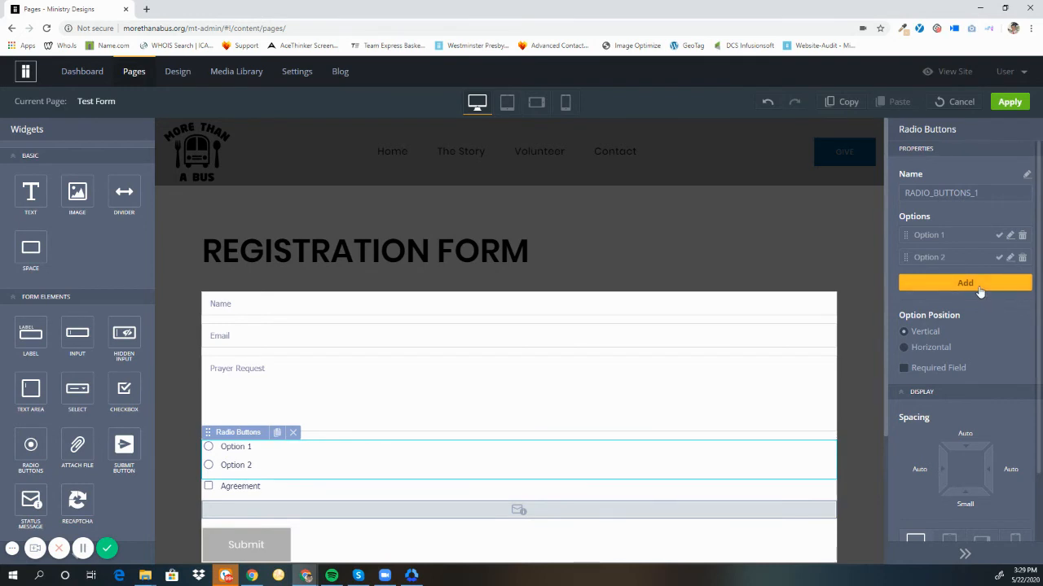
pyautogui.click(1010, 235)
pyautogui.tripleClick(425, 211)
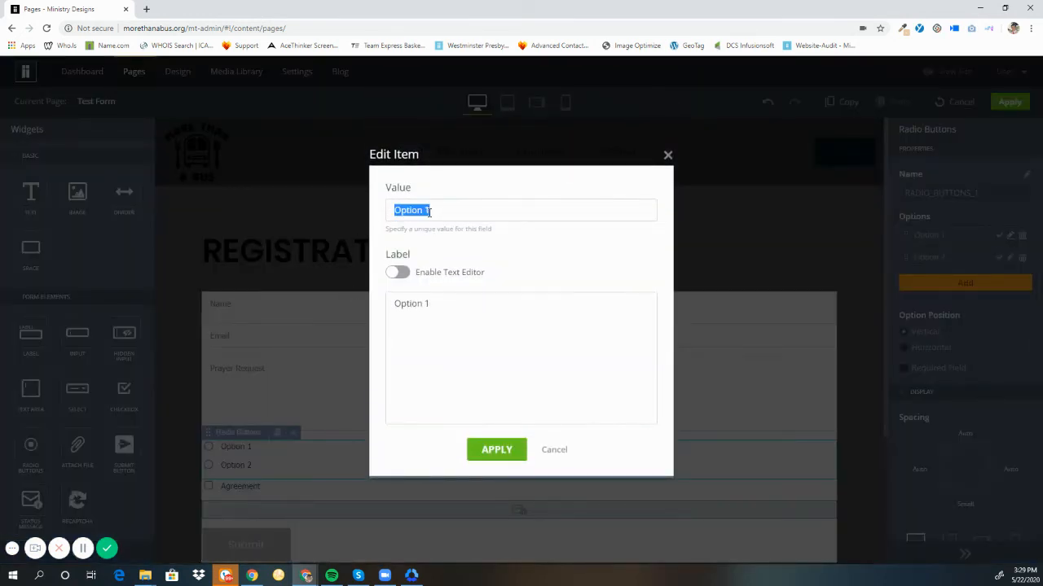
pyautogui.write('Yes')
pyautogui.tripleClick(448, 299)
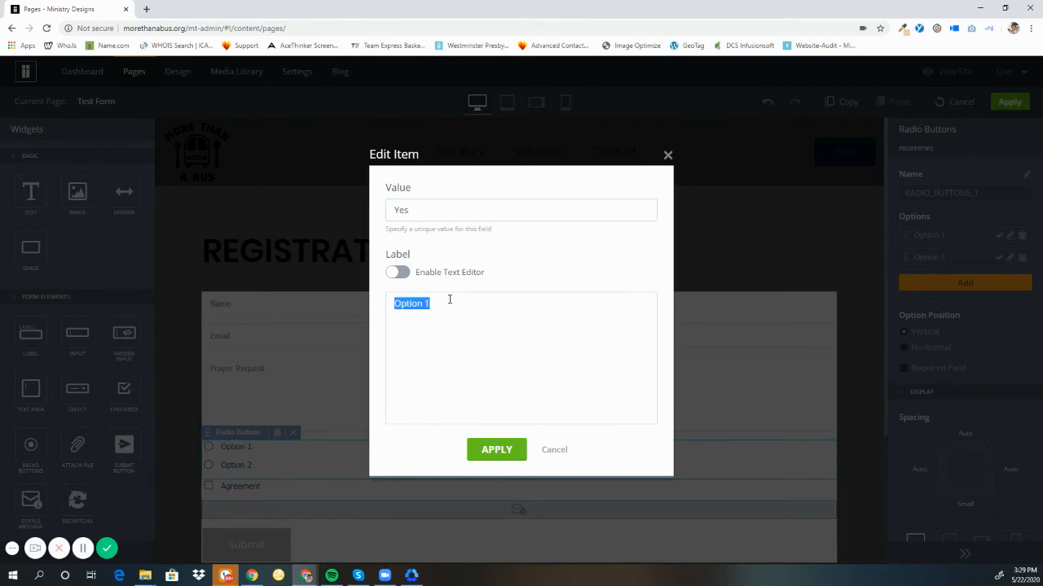
pyautogui.write('Yes')
pyautogui.click(498, 451)
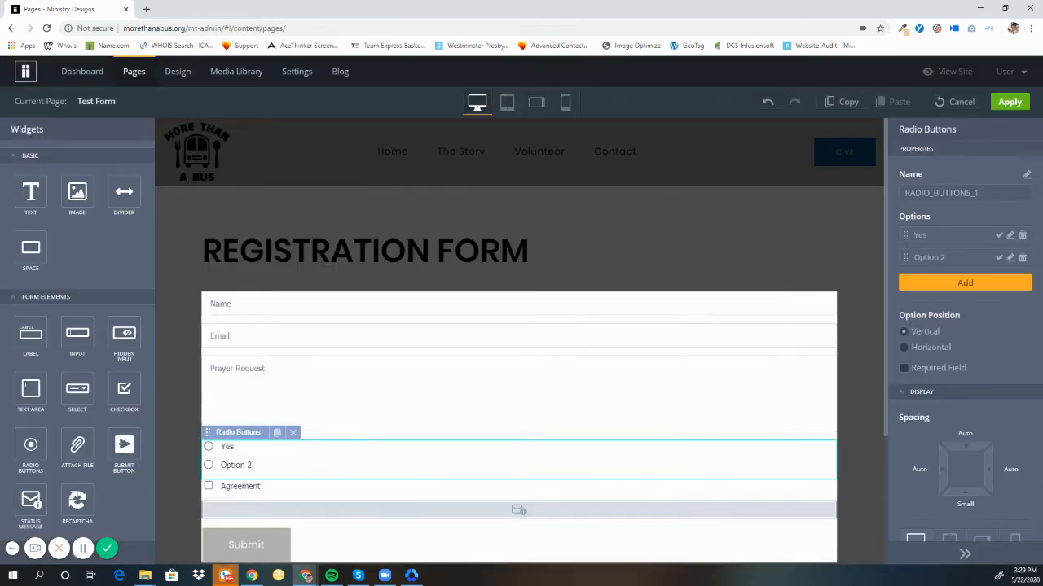
# - Make the second radio option the default and set its value and label to "No"
pyautogui.click(999, 258)
pyautogui.click(1010, 257)
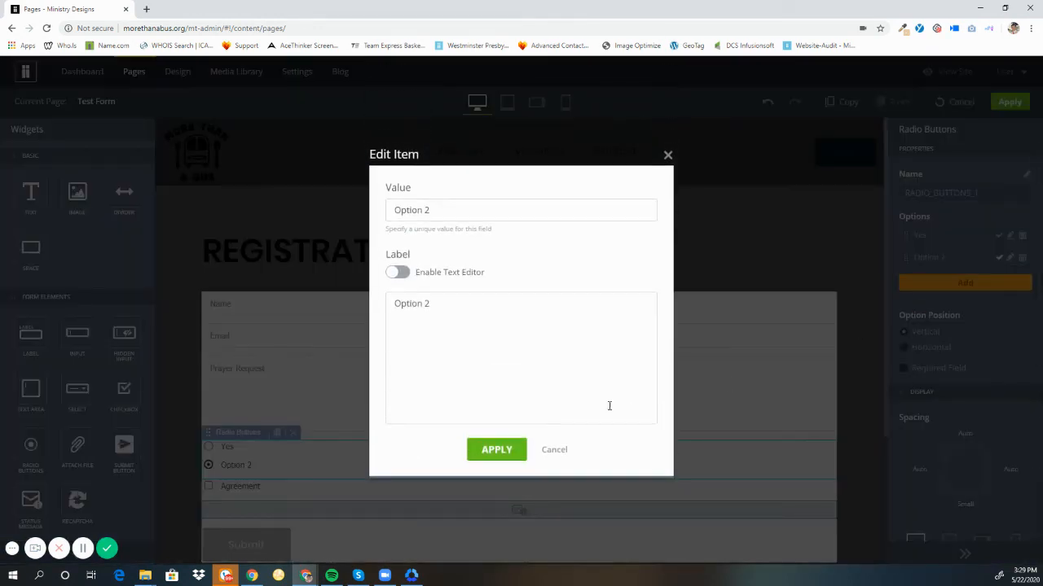
pyautogui.tripleClick(444, 209)
pyautogui.press('BackSpace')
pyautogui.write('No')
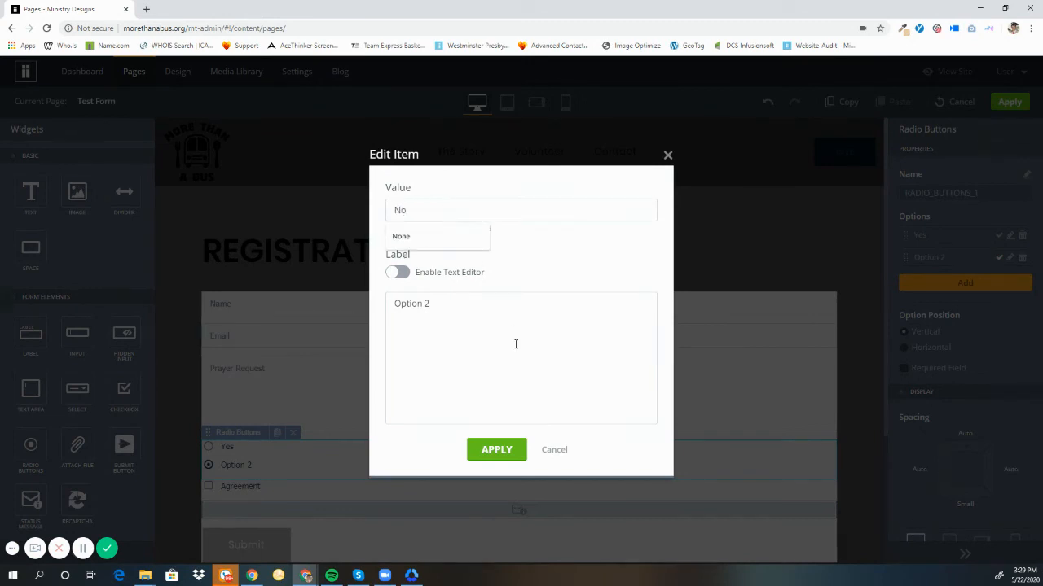
pyautogui.click(490, 309)
pyautogui.tripleClick(491, 309)
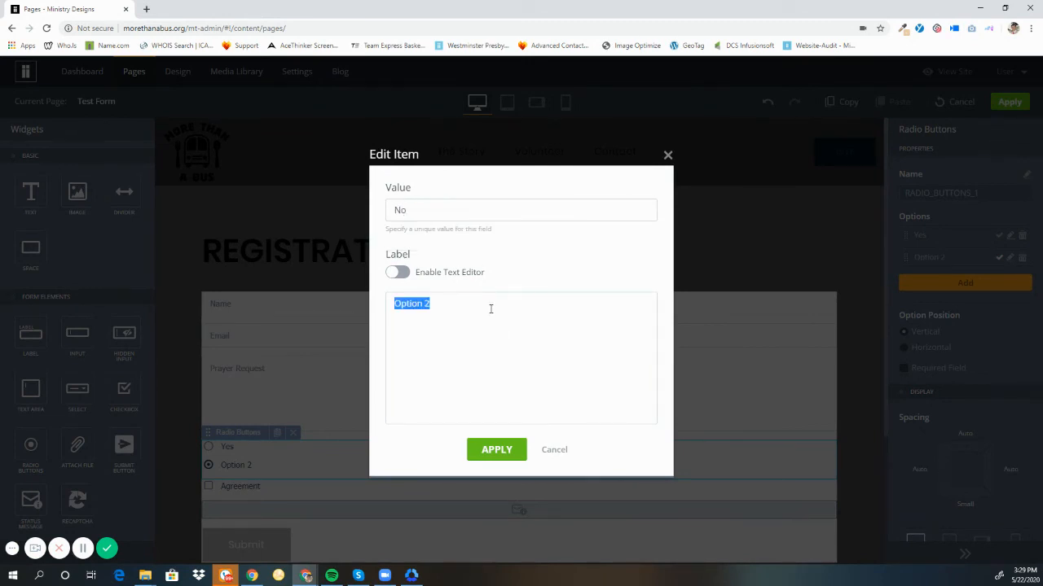
pyautogui.write('No')
pyautogui.click(496, 450)
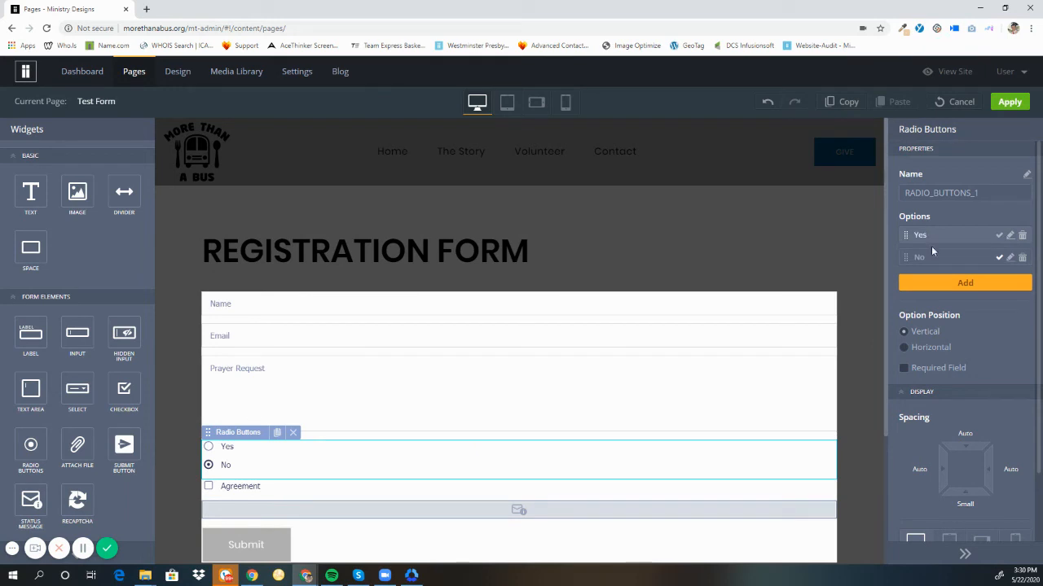
# - Rename the Radio Buttons field IS_THIS_VIDEO_HELPFUL
pyautogui.click(1027, 176)
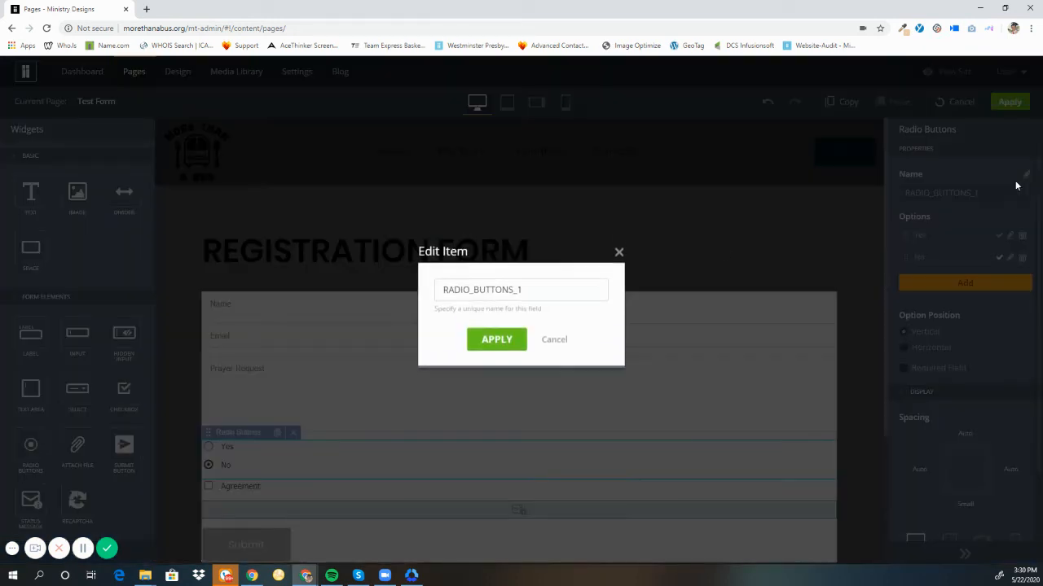
pyautogui.hotkey('ctrl', 'a')
pyautogui.write('D')
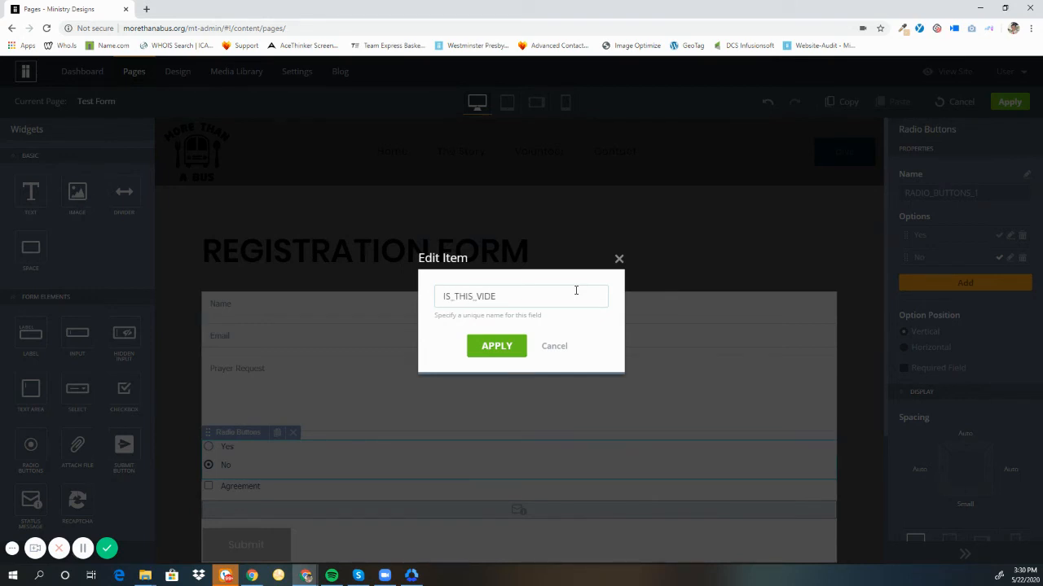
pyautogui.write('S_THIS_VIDEO_HELPFUL')
pyautogui.click(504, 345)
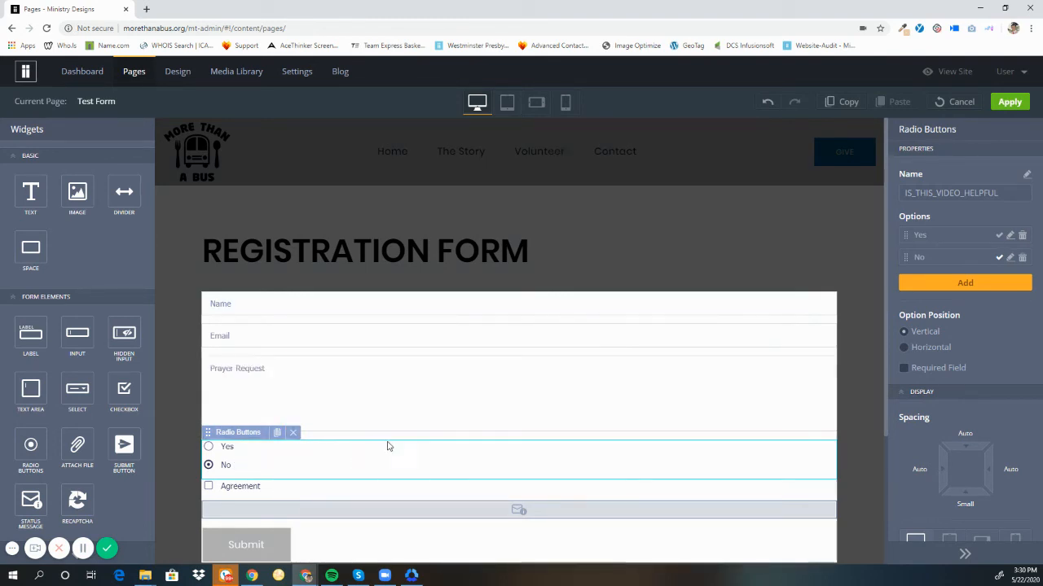
# - Try a label reading "Is this helpful?" in the Custom Text 12 style above the Yes/No radio buttons and delete it
pyautogui.click(419, 423)
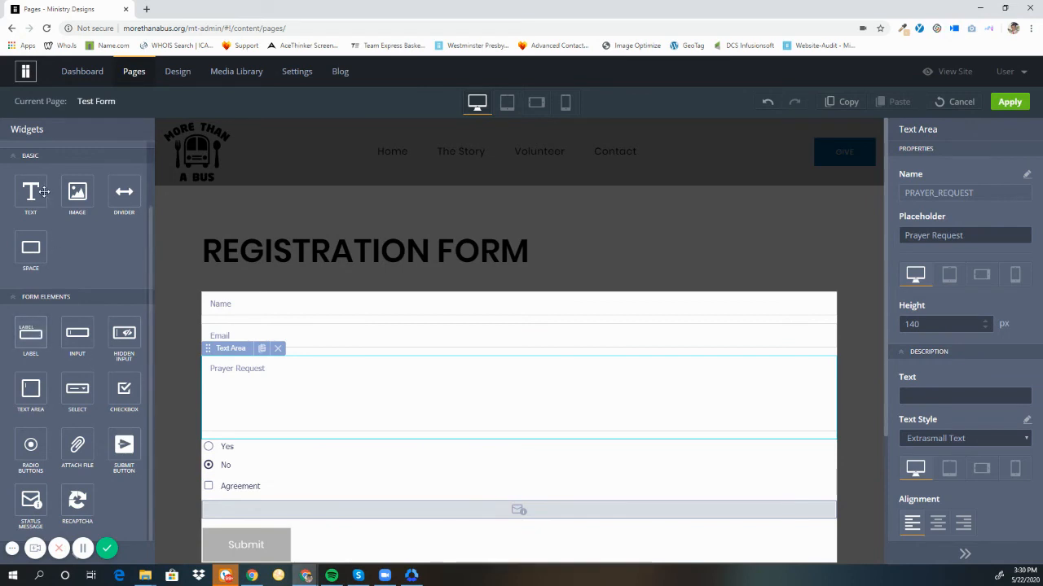
pyautogui.moveTo(30, 332); pyautogui.dragTo(237, 445)
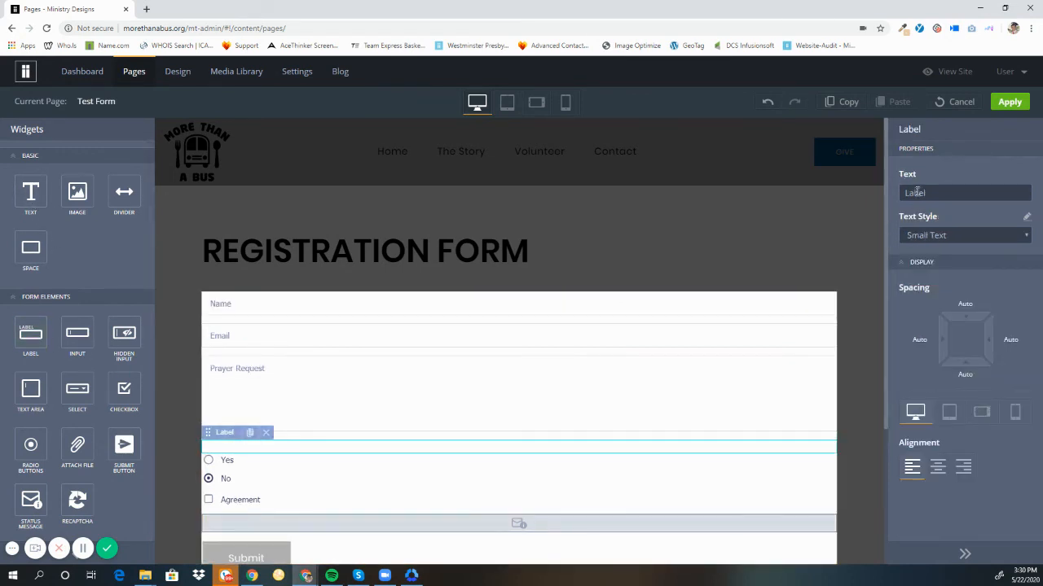
pyautogui.click(938, 236)
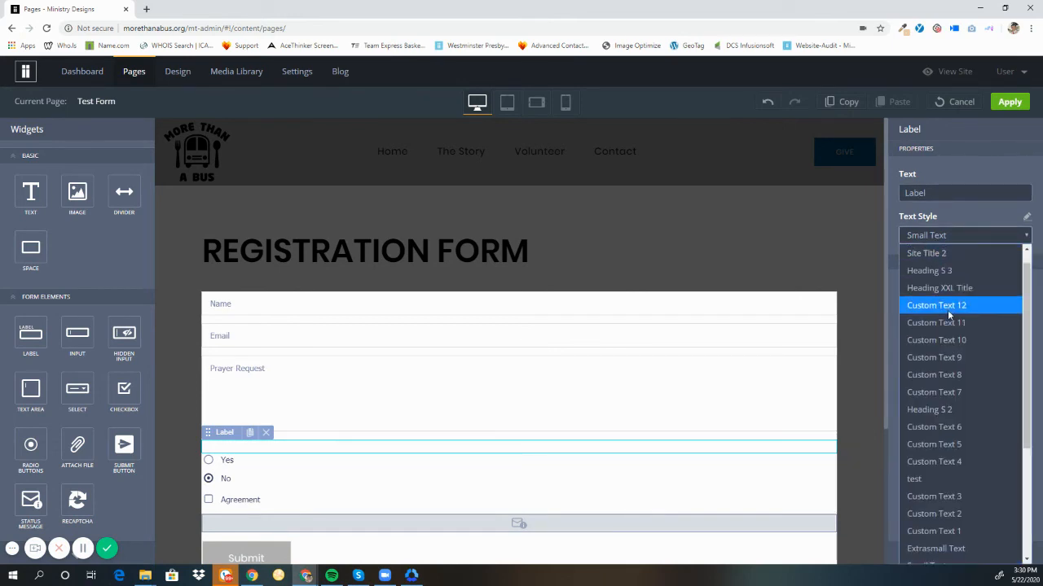
pyautogui.click(947, 308)
pyautogui.doubleClick(917, 193)
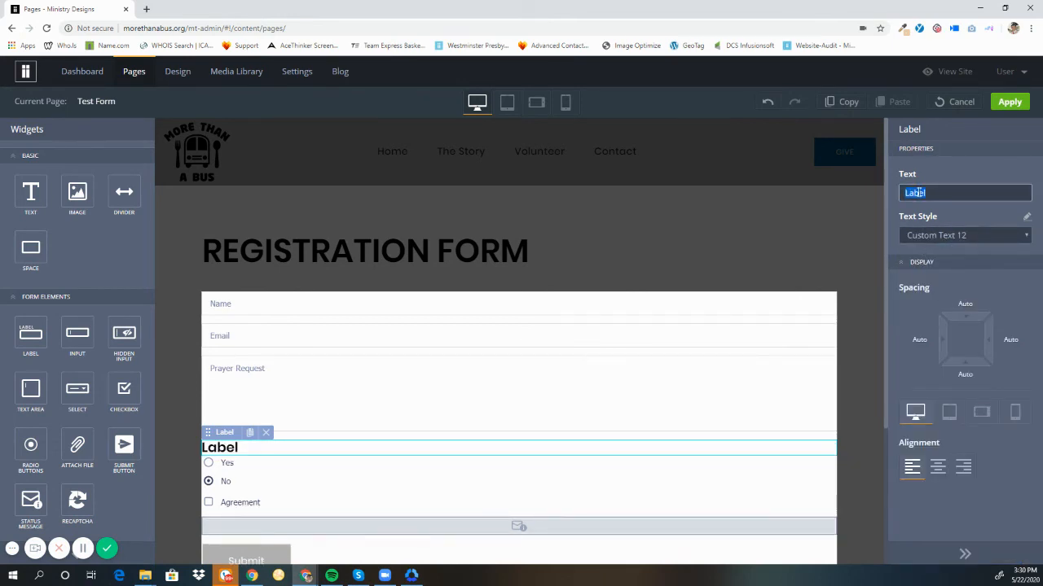
pyautogui.write('Is this sh')
pyautogui.press('BackSpace')
pyautogui.press('BackSpace')
pyautogui.write('h')
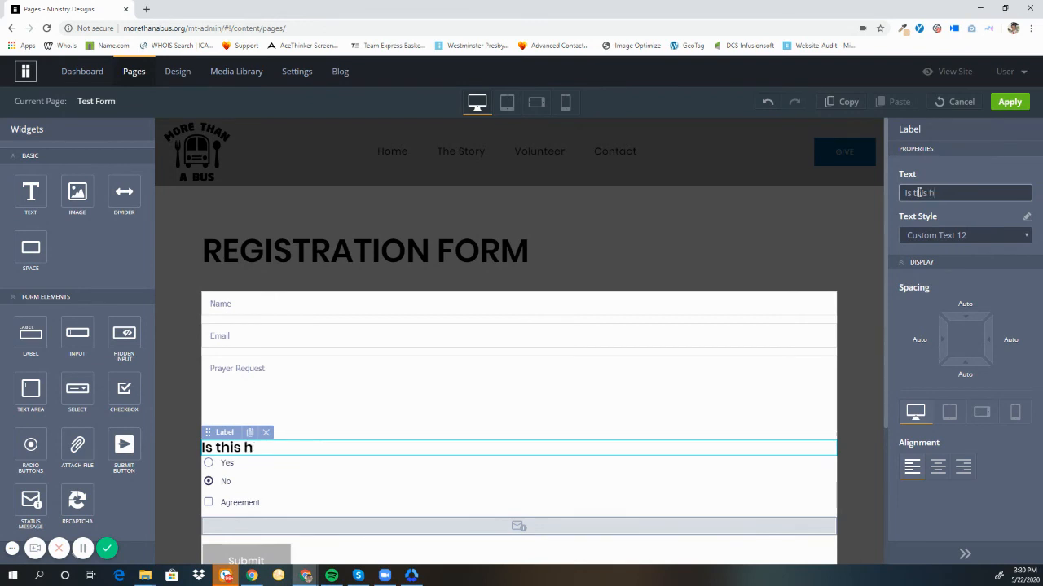
pyautogui.write('elpful?')
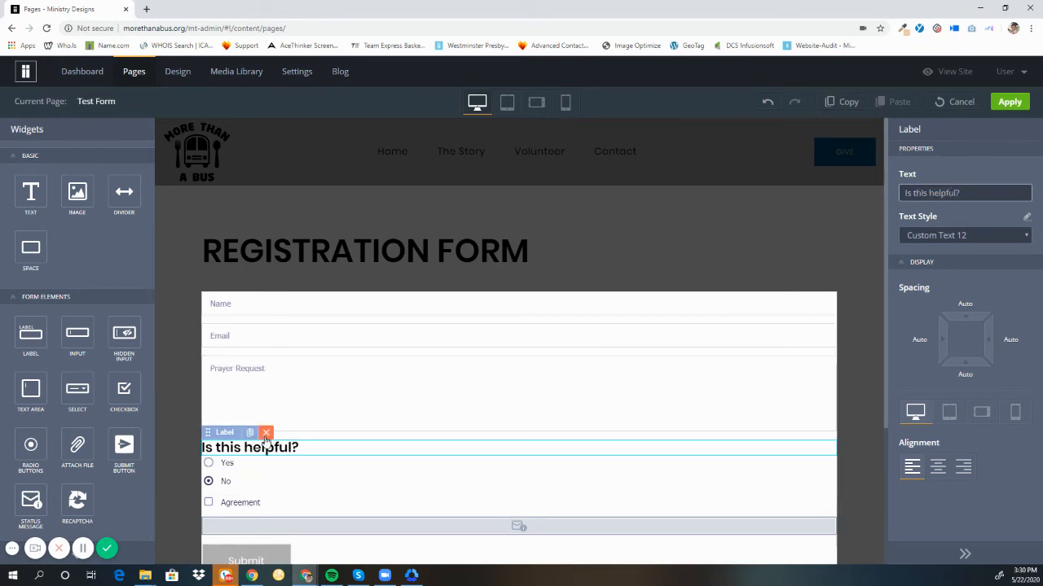
pyautogui.click(267, 440)
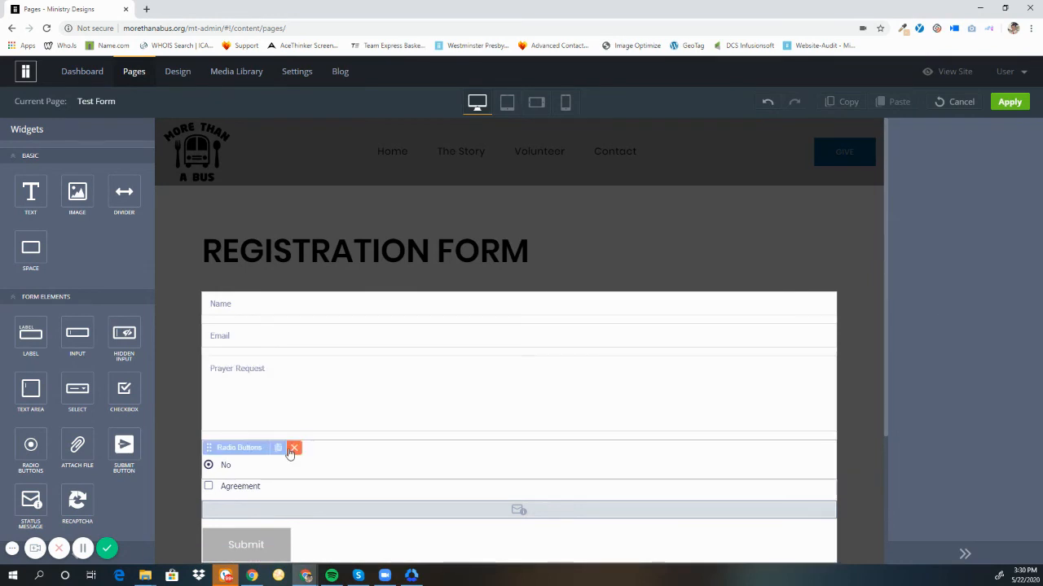
# - Try the horizontal option position on the radio buttons, restore the vertical one, and delete the field
pyautogui.click(317, 464)
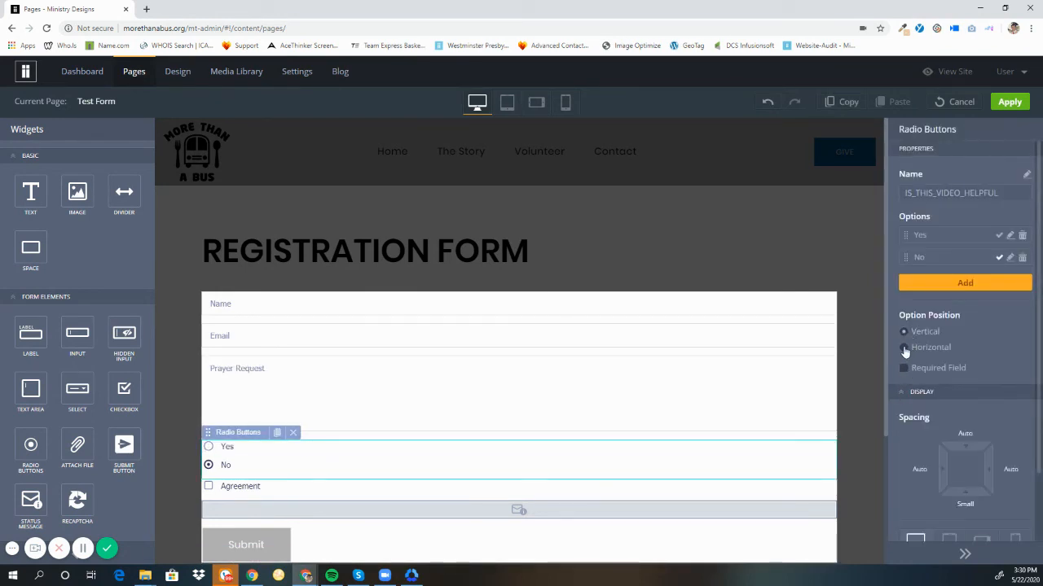
pyautogui.click(904, 349)
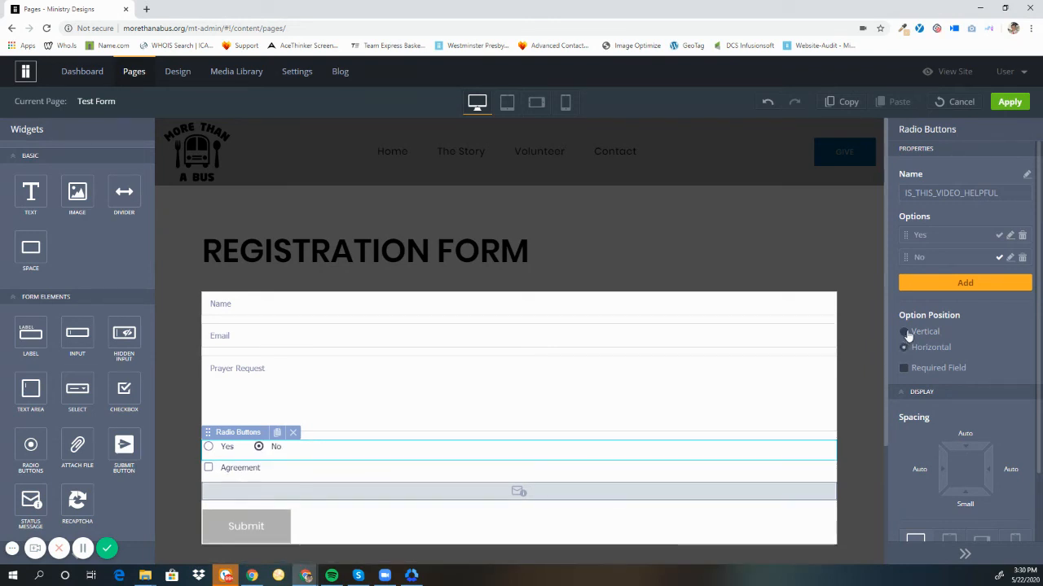
pyautogui.click(903, 331)
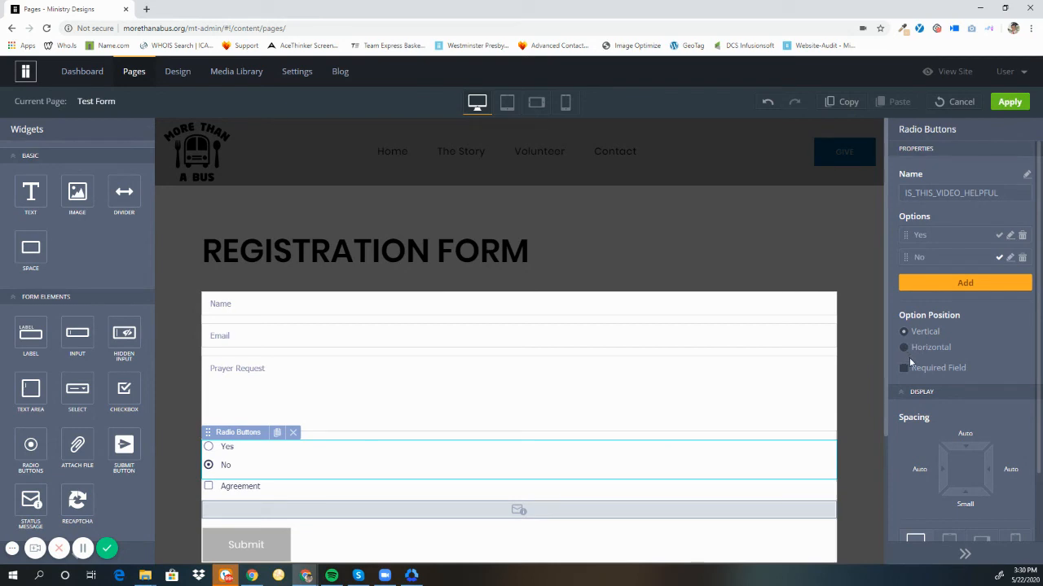
pyautogui.click(294, 433)
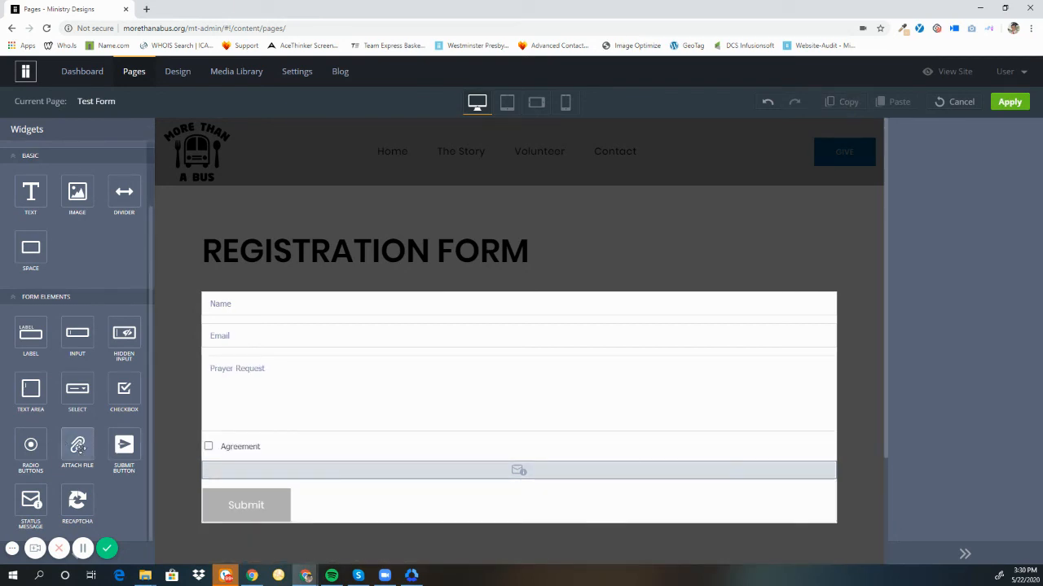
# - Insert an Attach File field between the Agreement checkbox and the status message, and remove it again
pyautogui.moveTo(78, 446); pyautogui.dragTo(319, 474)
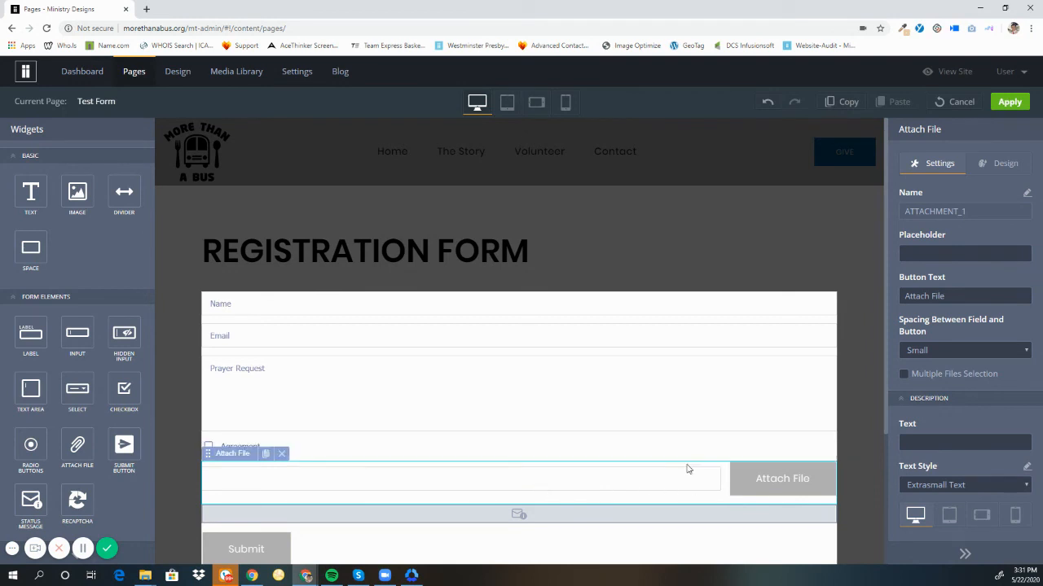
pyautogui.click(281, 454)
pyautogui.moveTo(133, 453); pyautogui.dragTo(241, 519)
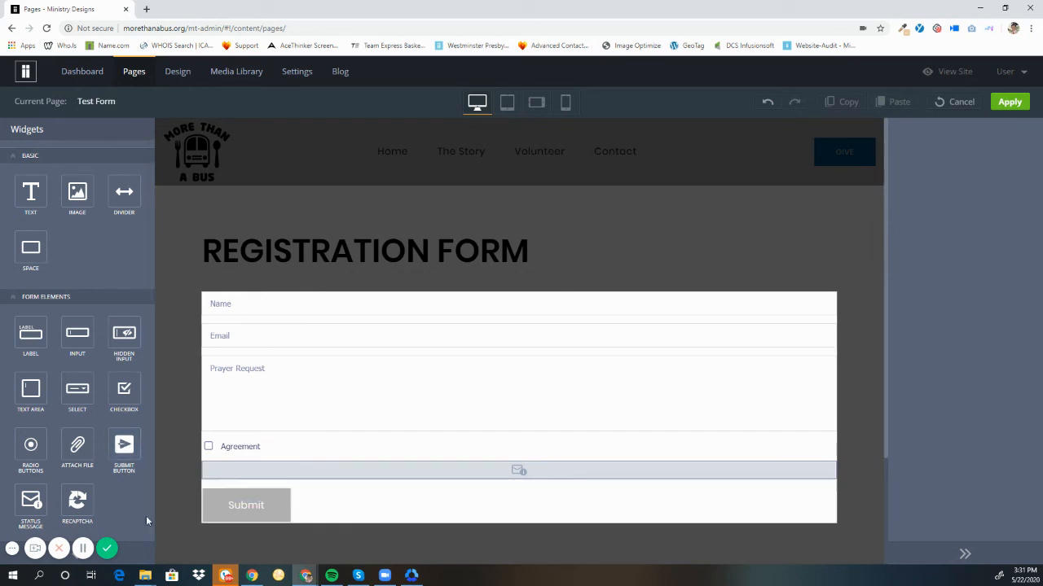
# - Try a reCAPTCHA element between the Agreement checkbox and the status message, and delete it
pyautogui.moveTo(31, 500); pyautogui.dragTo(324, 477)
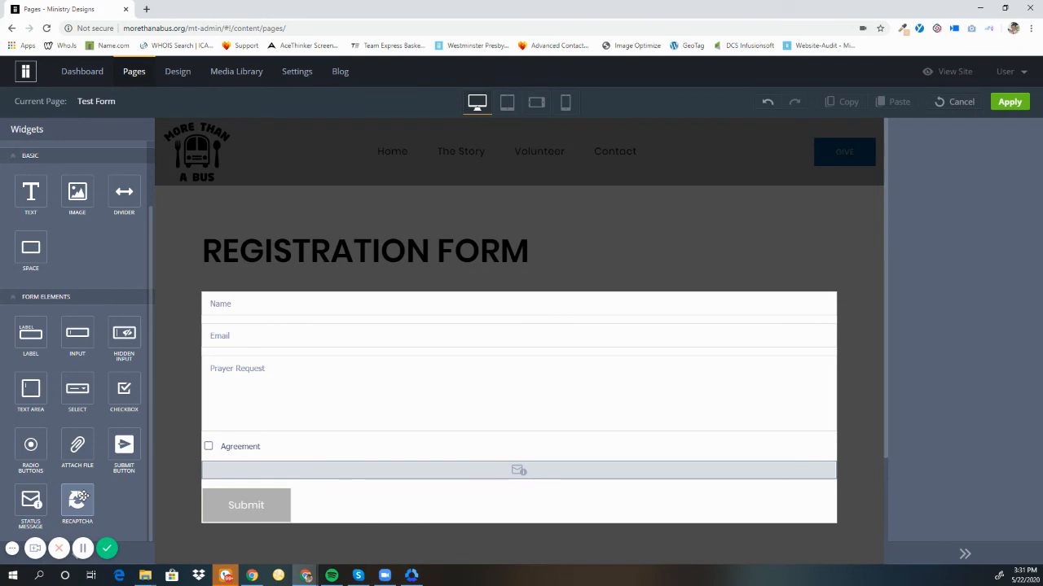
pyautogui.moveTo(80, 496); pyautogui.dragTo(350, 472)
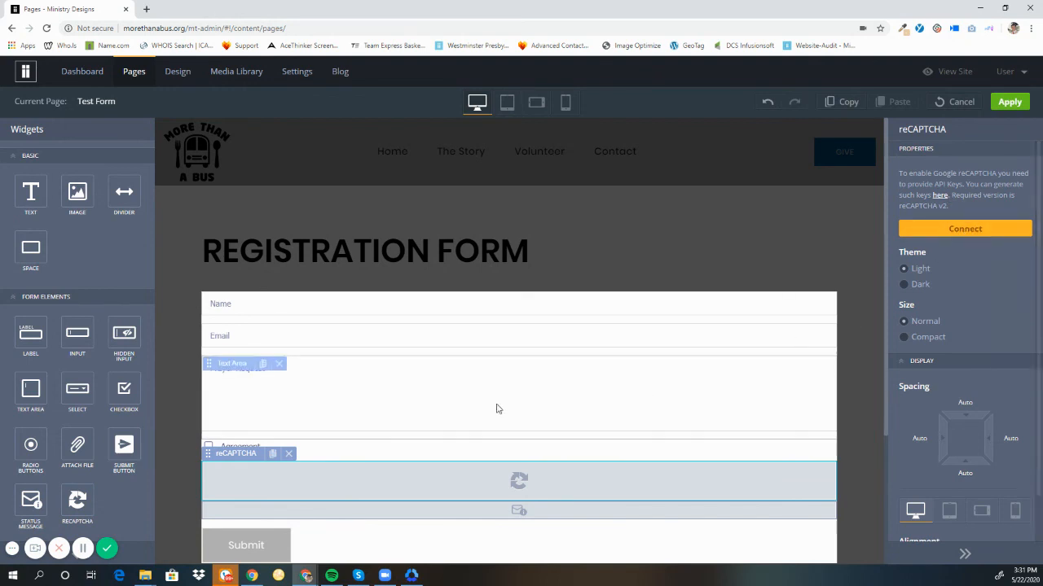
pyautogui.click(289, 458)
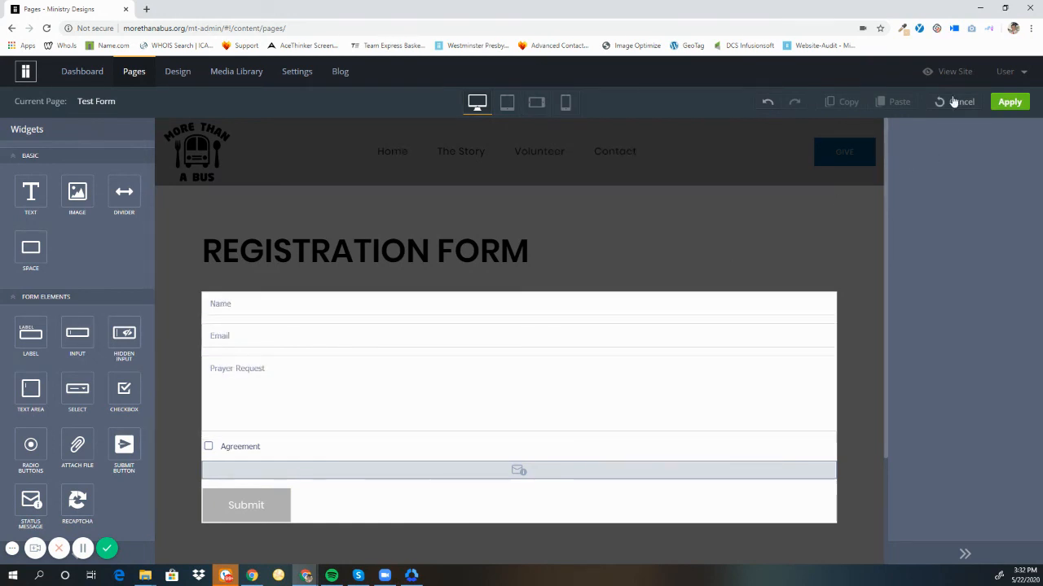
# - Open the website mohsda.org in a new browser tab
pyautogui.click(147, 9)
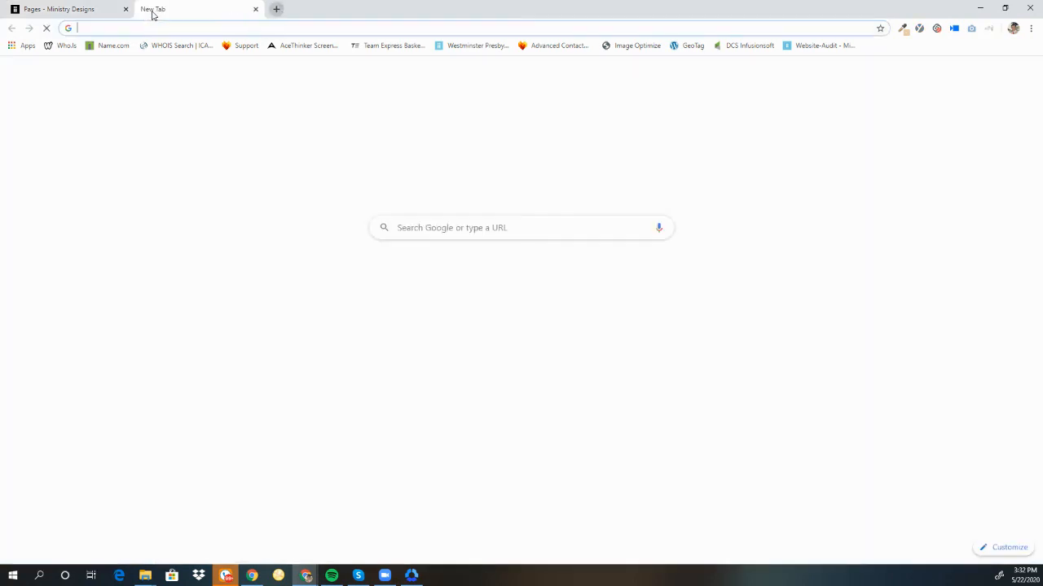
pyautogui.write('mohsda.org')
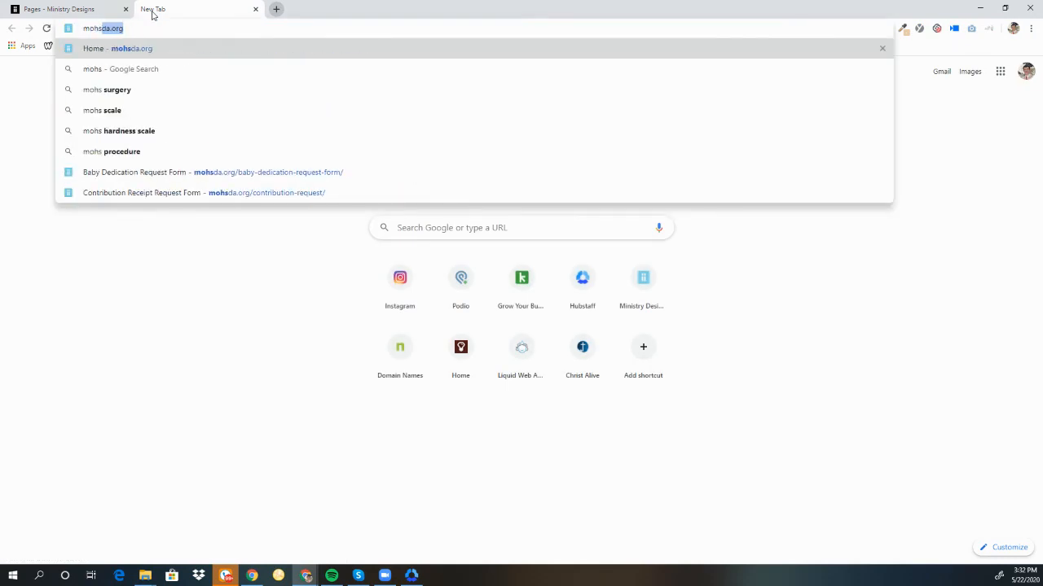
pyautogui.press('Return')
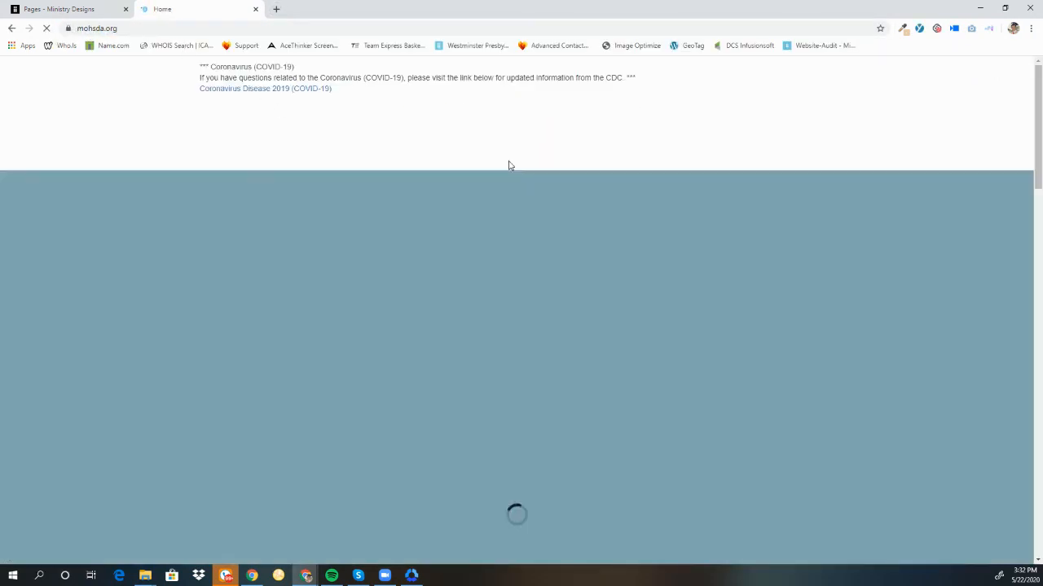
# - Open the site's Membership Transfer Form and look through its field layout down to the reCAPTCHA and submit button
pyautogui.moveTo(669, 155)
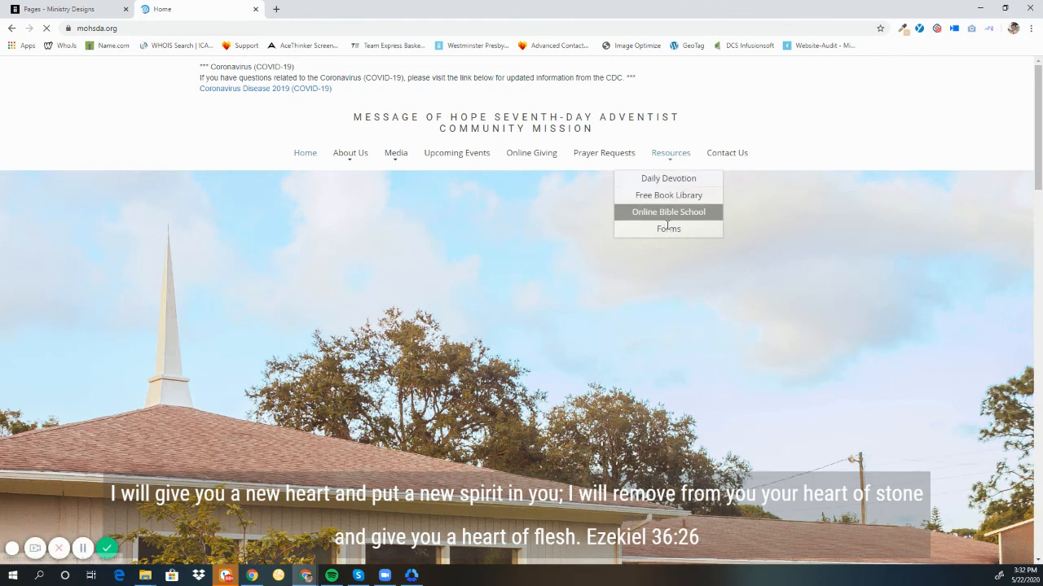
pyautogui.moveTo(668, 228)
pyautogui.click(810, 272)
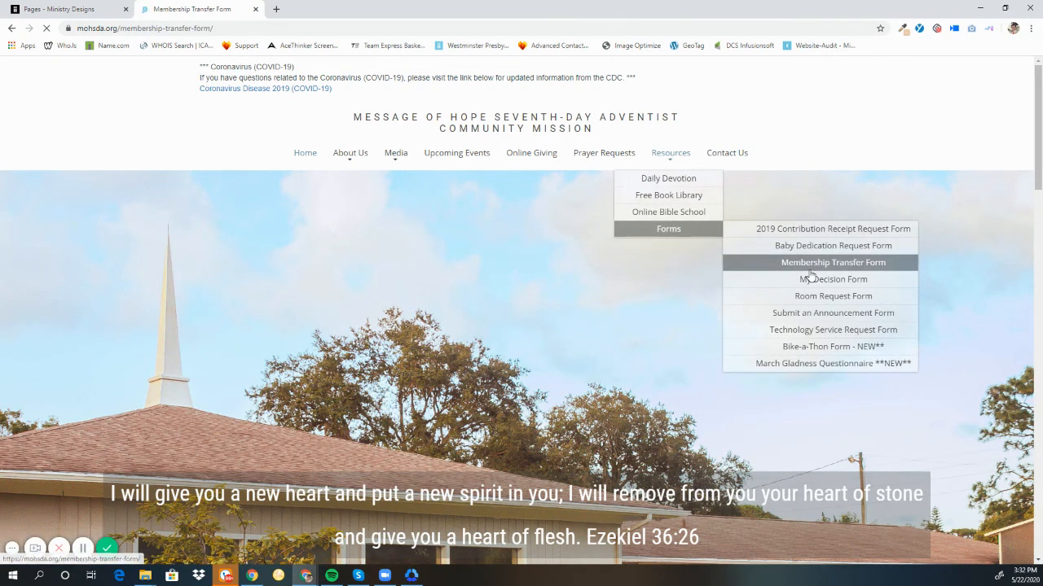
pyautogui.scroll(-1, 301, 243)
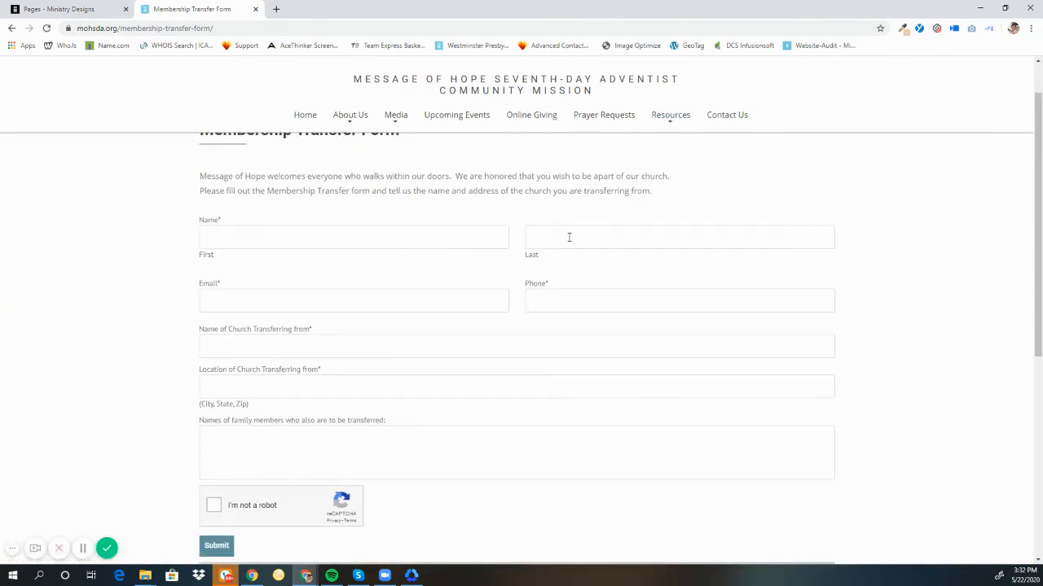
pyautogui.scroll(-2, 563, 312)
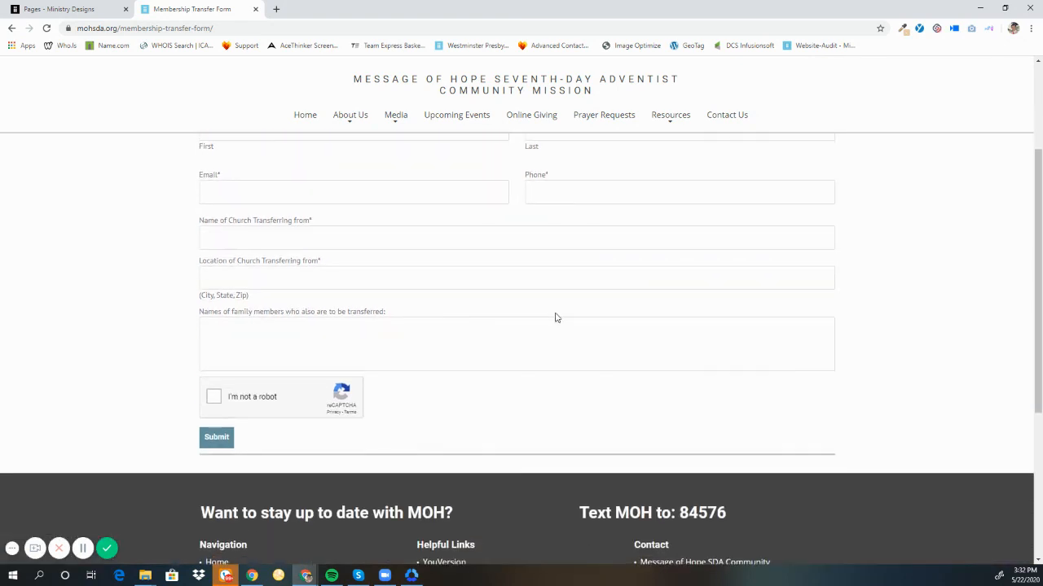
pyautogui.scroll(3, 554, 317)
pyautogui.scroll(-4, 301, 439)
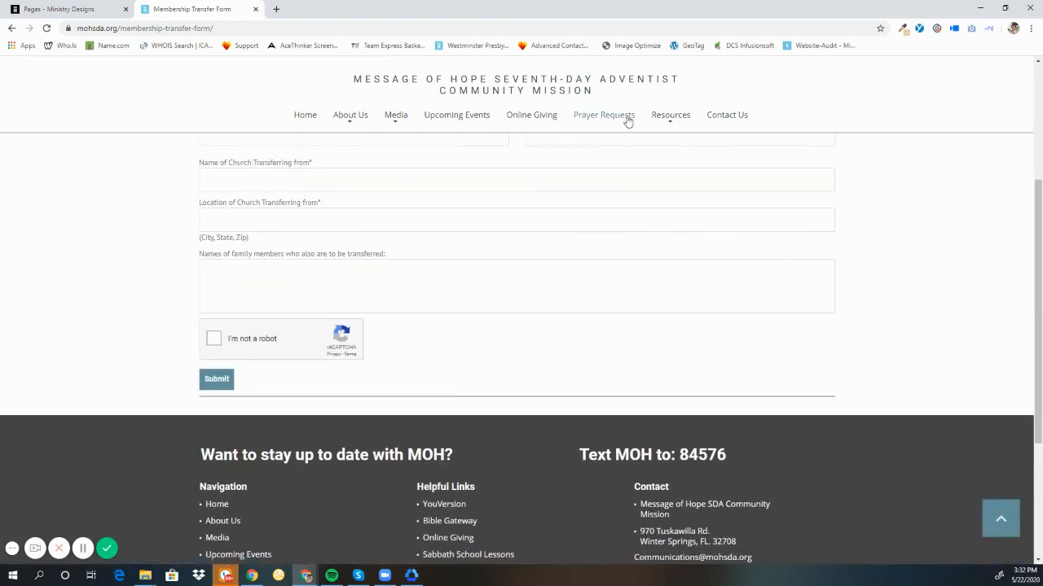
# - Open the site's Room Request Form and try the Sanctuary, Genesis Cafe and Fellowship Hall choices under Select Rooms Needed
pyautogui.moveTo(670, 115)
pyautogui.moveTo(668, 191)
pyautogui.click(863, 259)
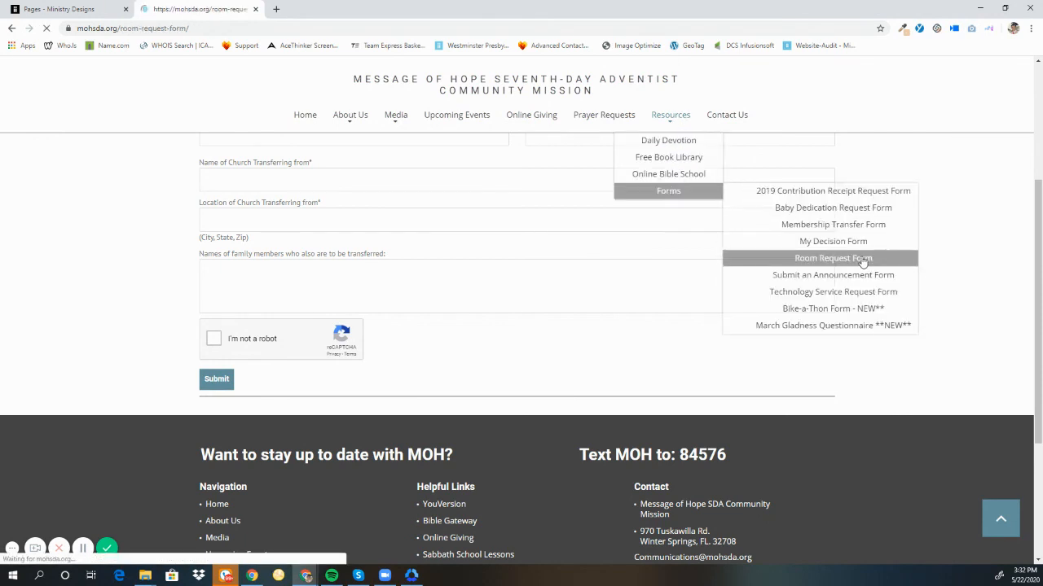
pyautogui.scroll(-2, 494, 304)
pyautogui.click(234, 345)
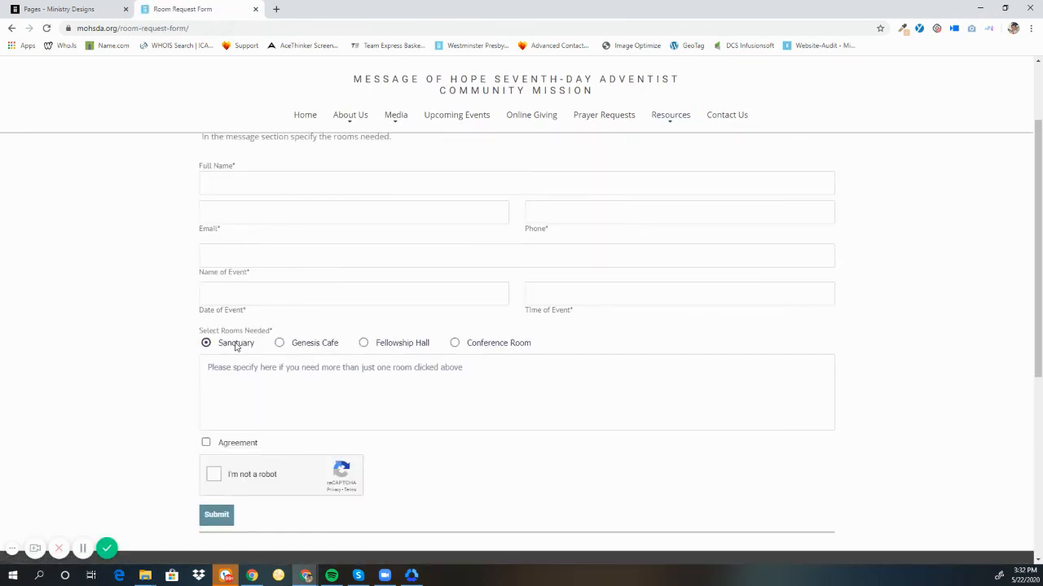
pyautogui.click(298, 347)
pyautogui.click(373, 345)
pyautogui.scroll(1, 479, 364)
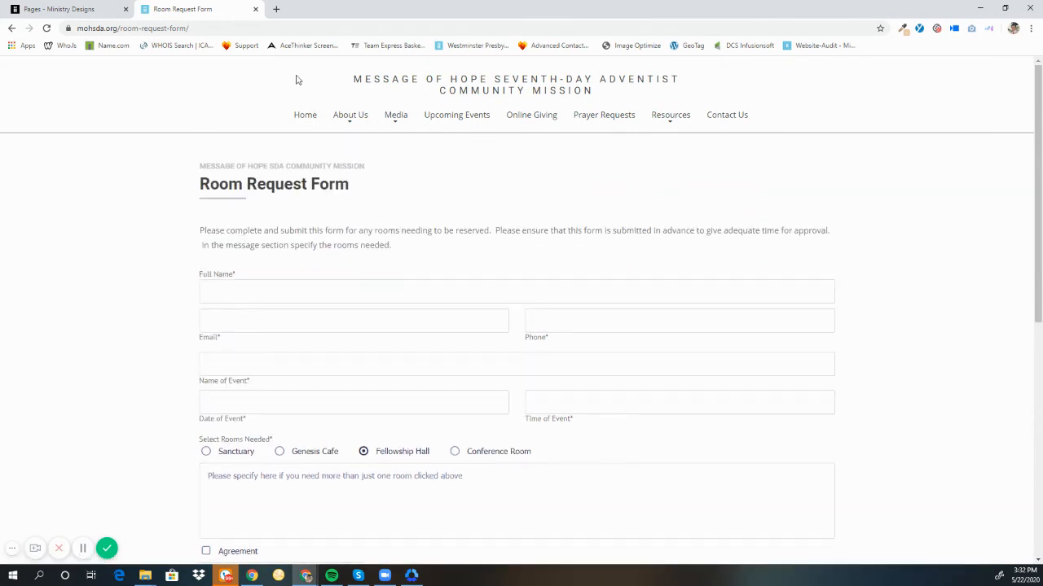
# - Close the example site and cancel the contact form's edits in the Test Form page editor
pyautogui.click(255, 10)
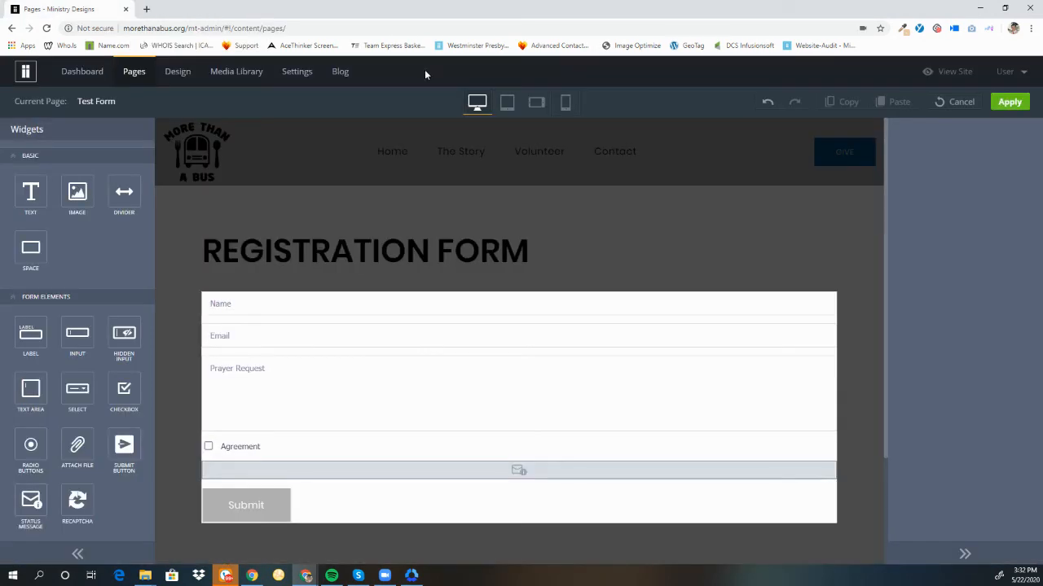
pyautogui.click(962, 104)
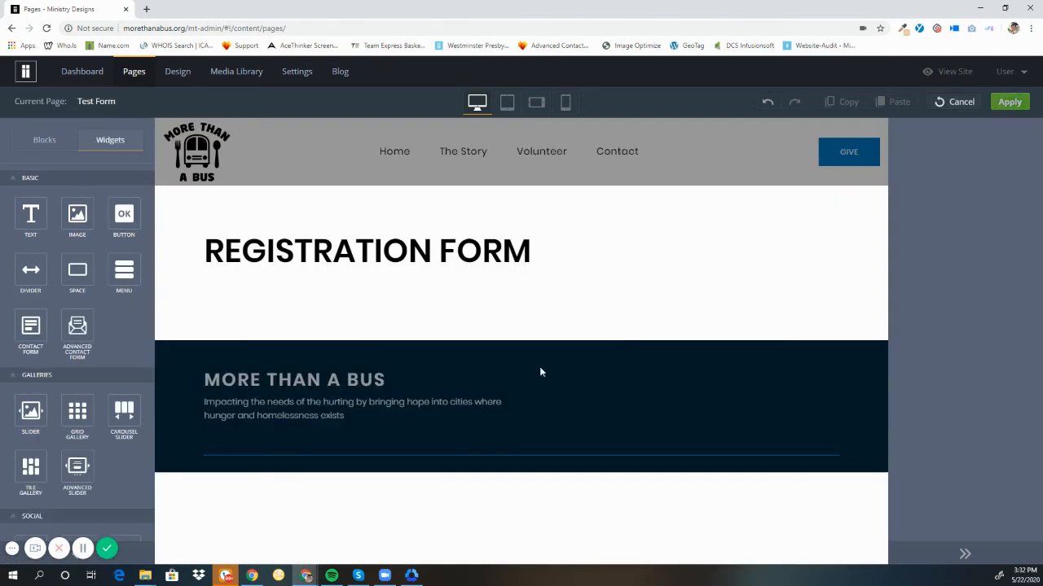